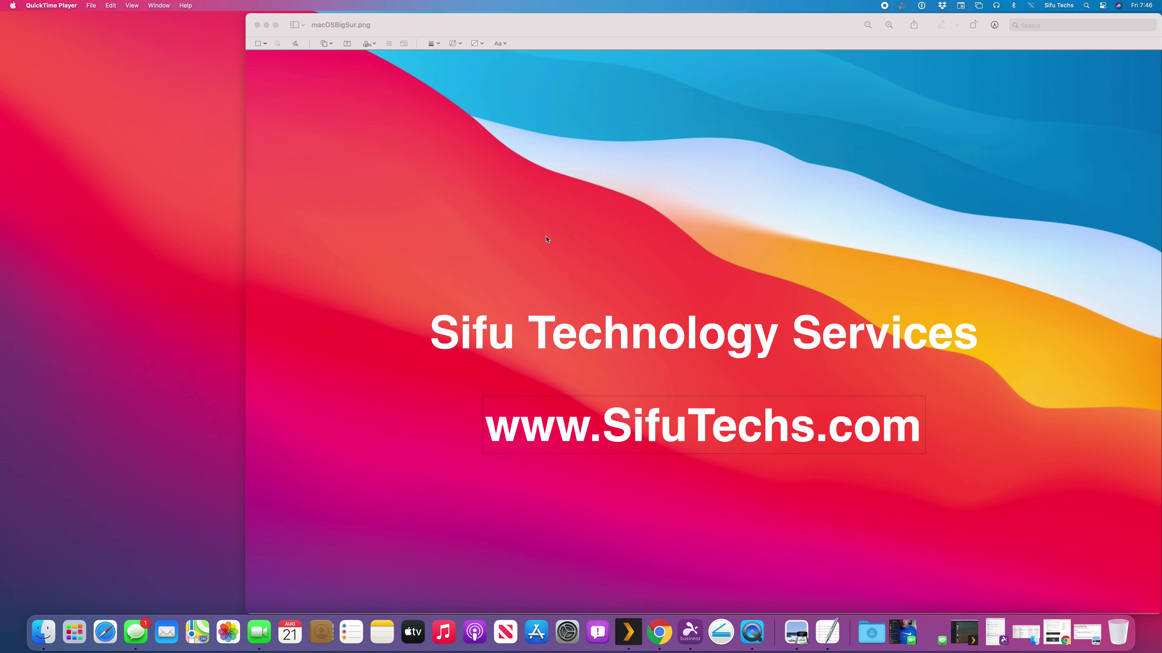
Bring up the Plex window and check the activity list for downloads in progress.
left_click(629, 634)
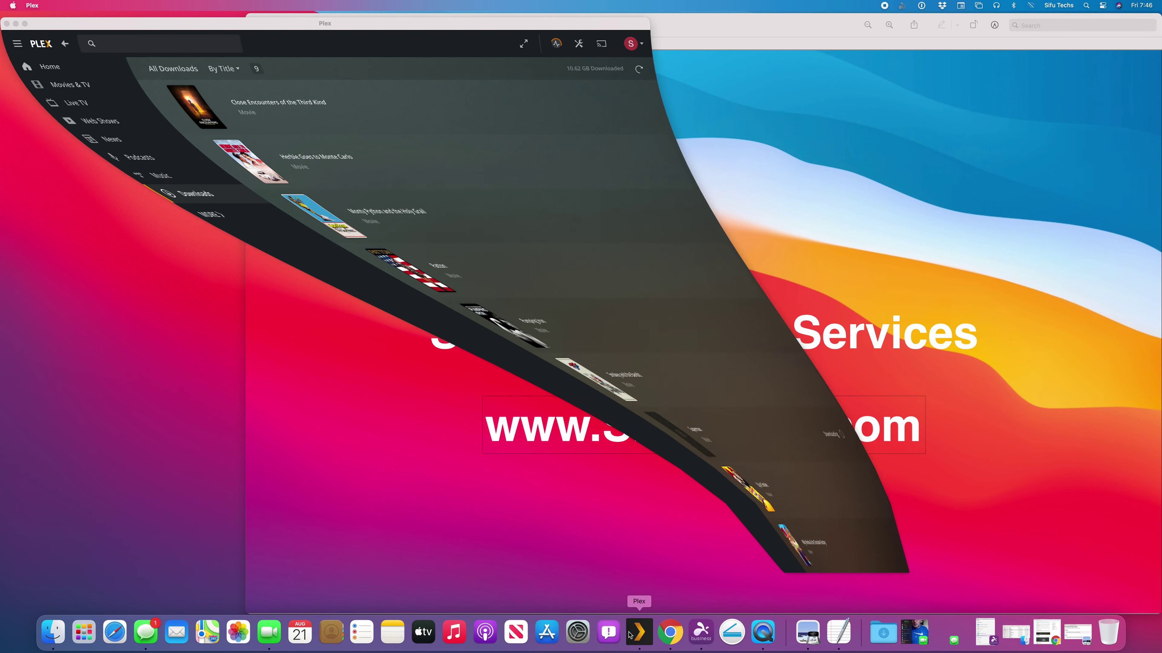
left_click_drag(291, 27, 343, 29)
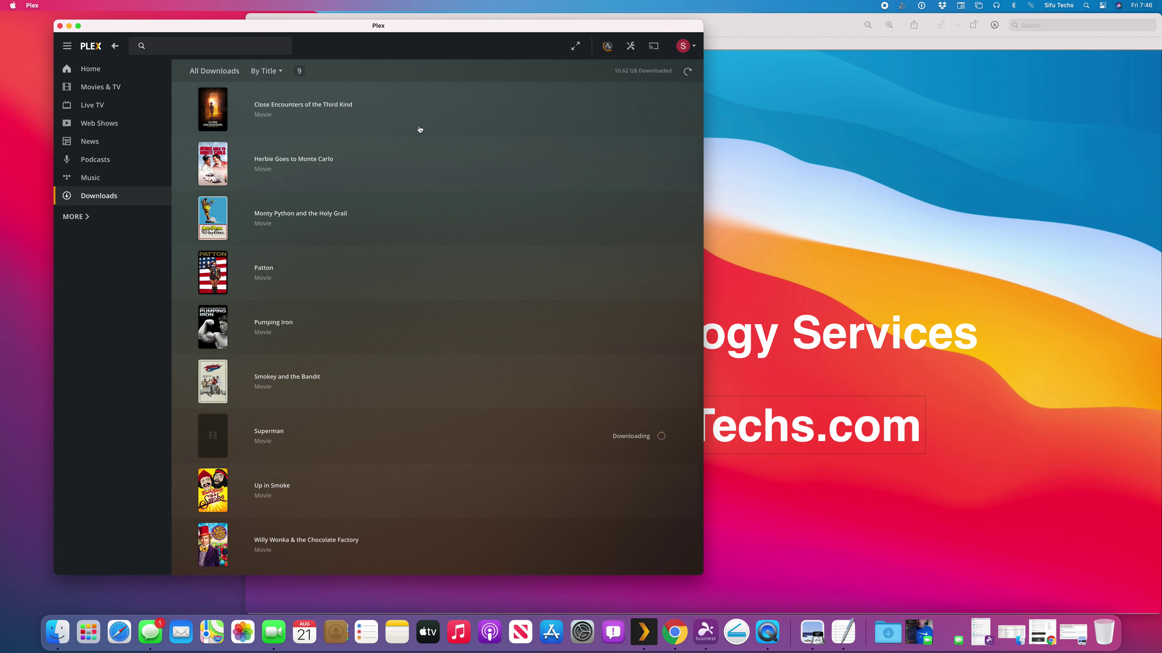
left_click(608, 46)
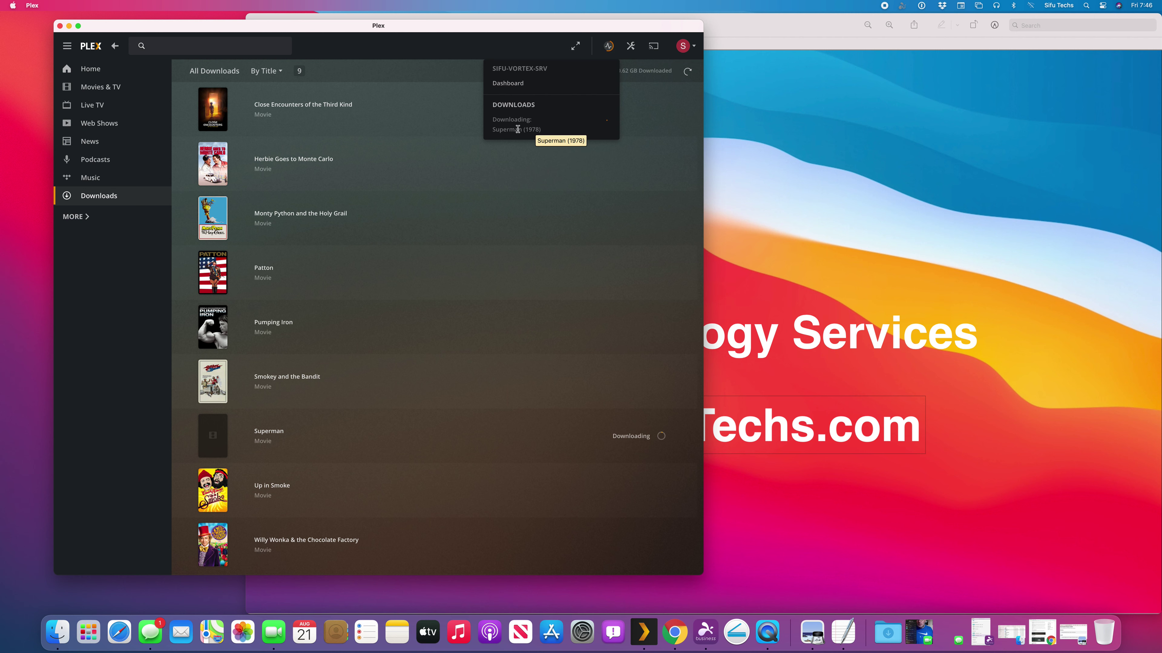
Open the Movies library on the shared Llama server and view the available options for The Rental.
left_click(77, 72)
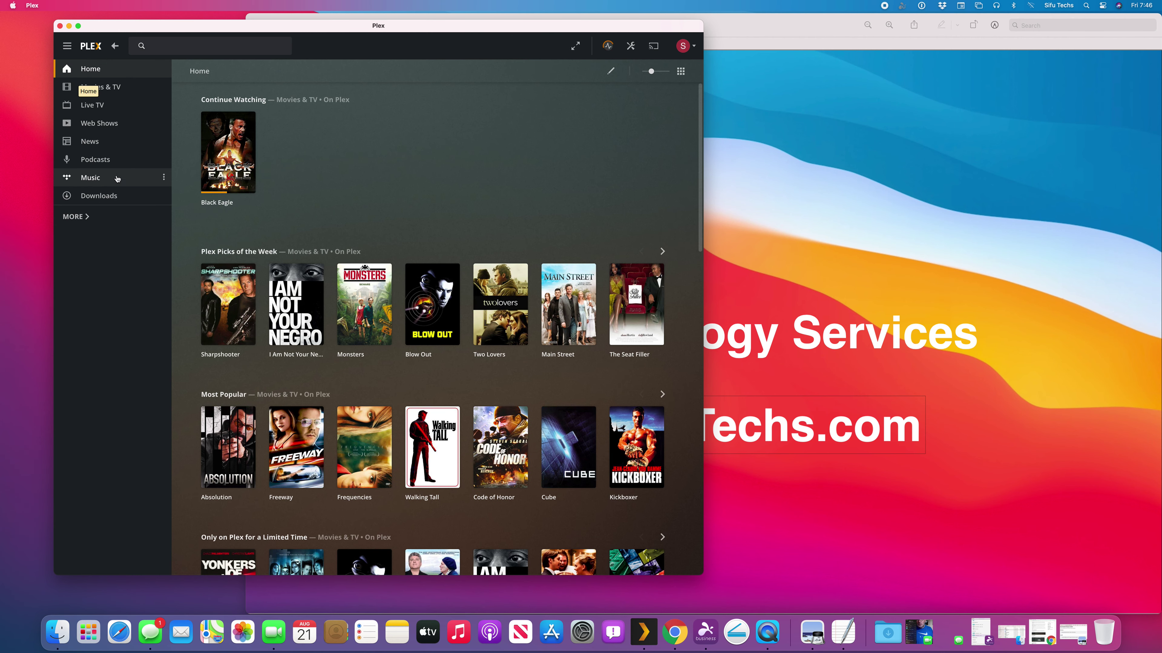
left_click(81, 219)
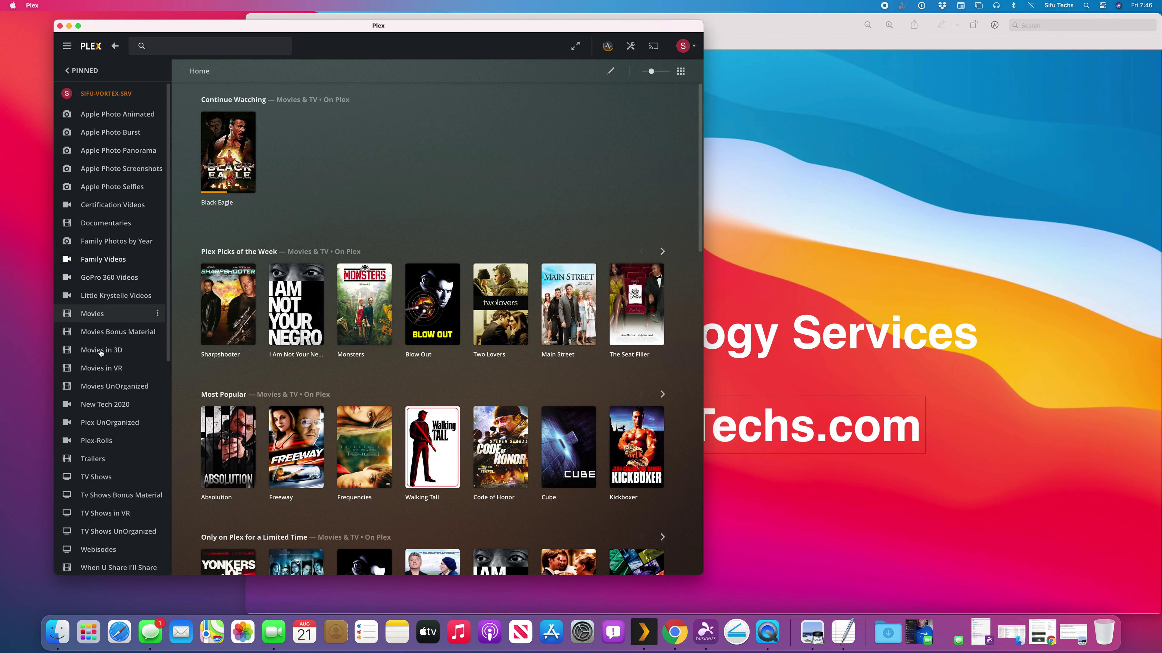
scroll(109, 377, "down", 4)
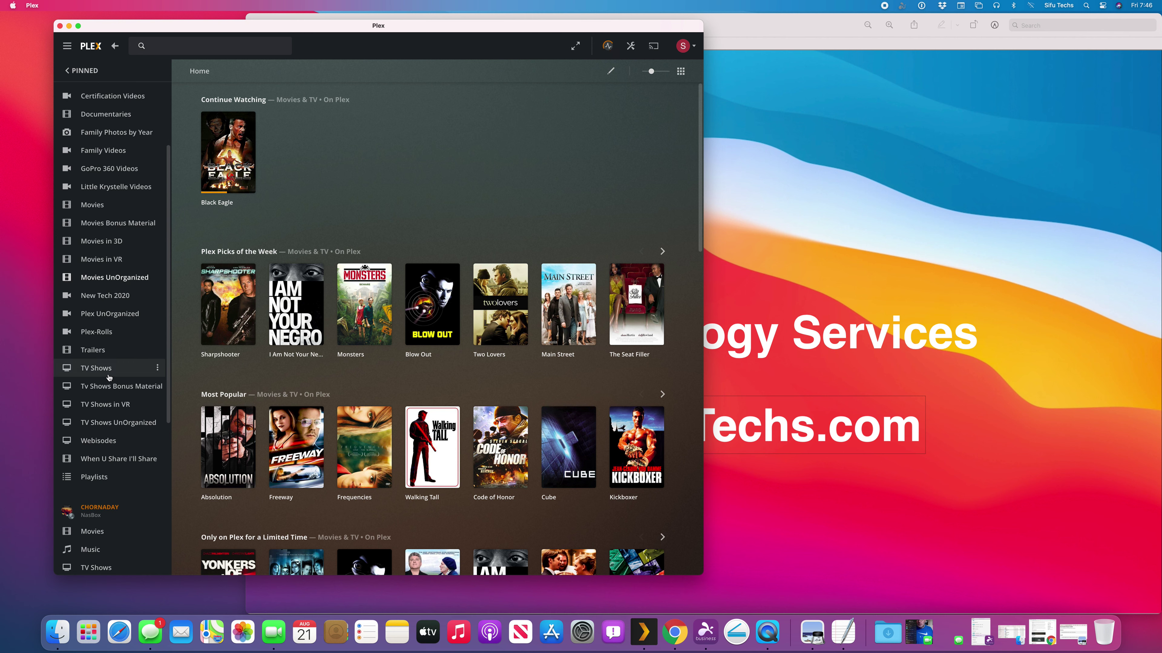
scroll(109, 376, "down", 4)
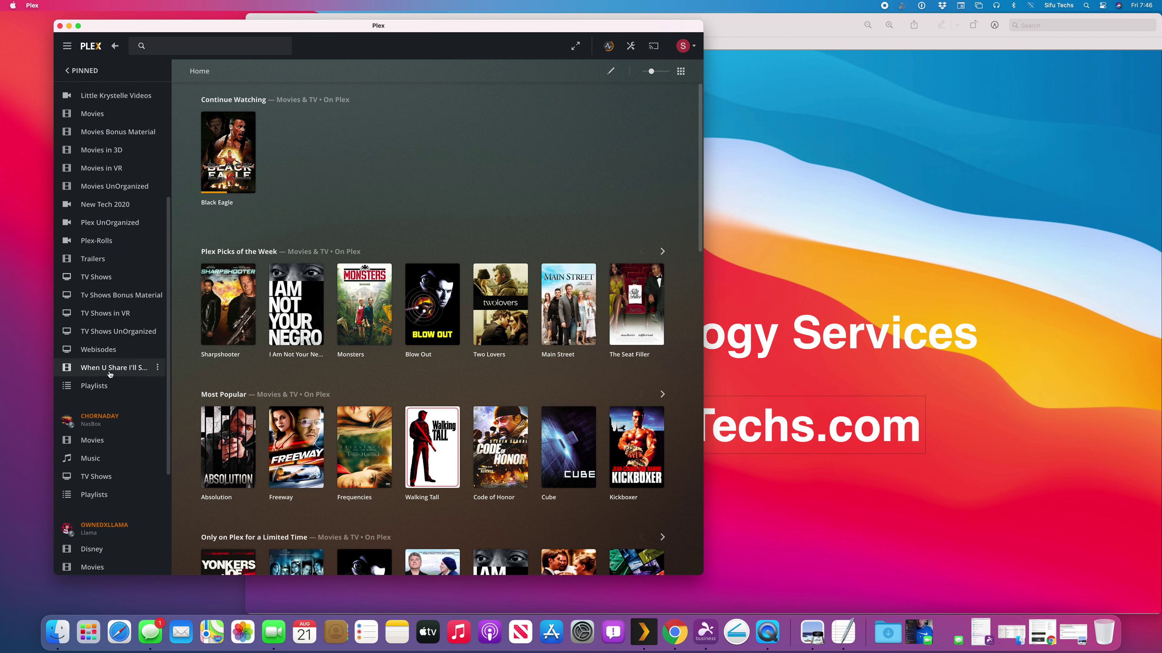
scroll(111, 376, "down", 7)
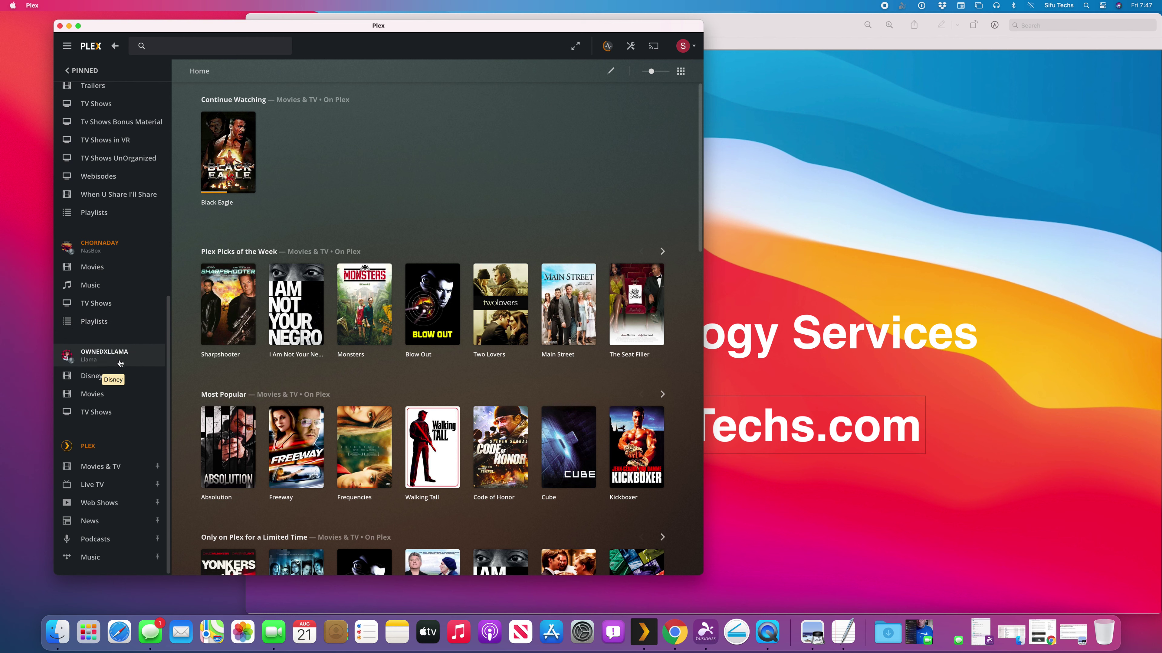
left_click(93, 395)
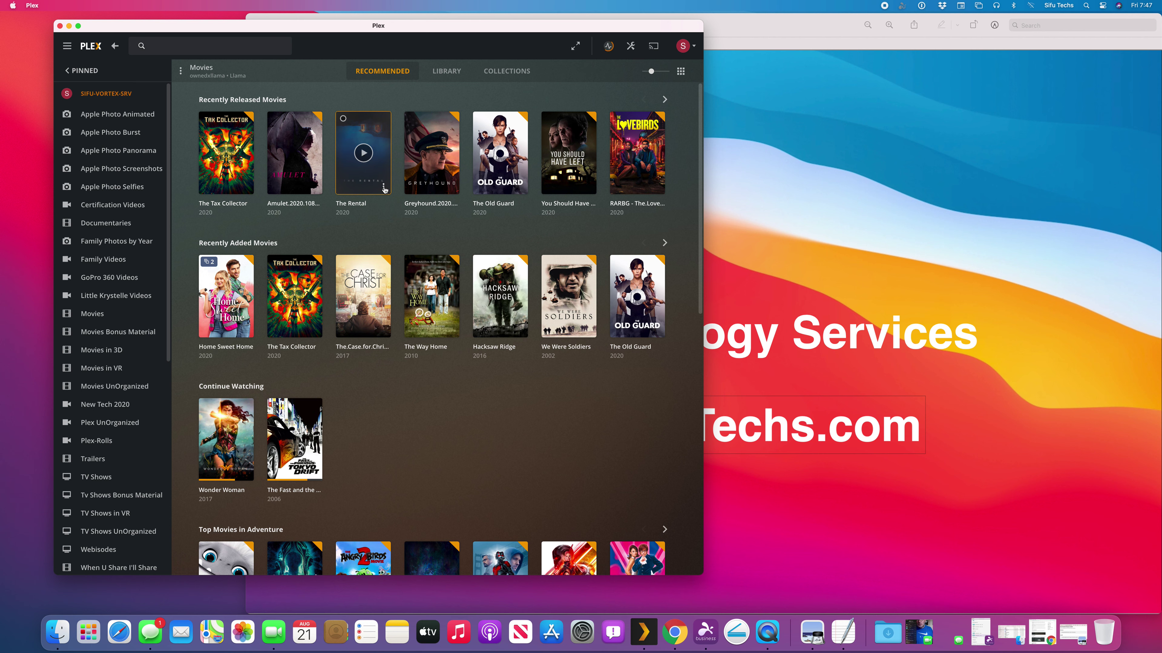
left_click(384, 188)
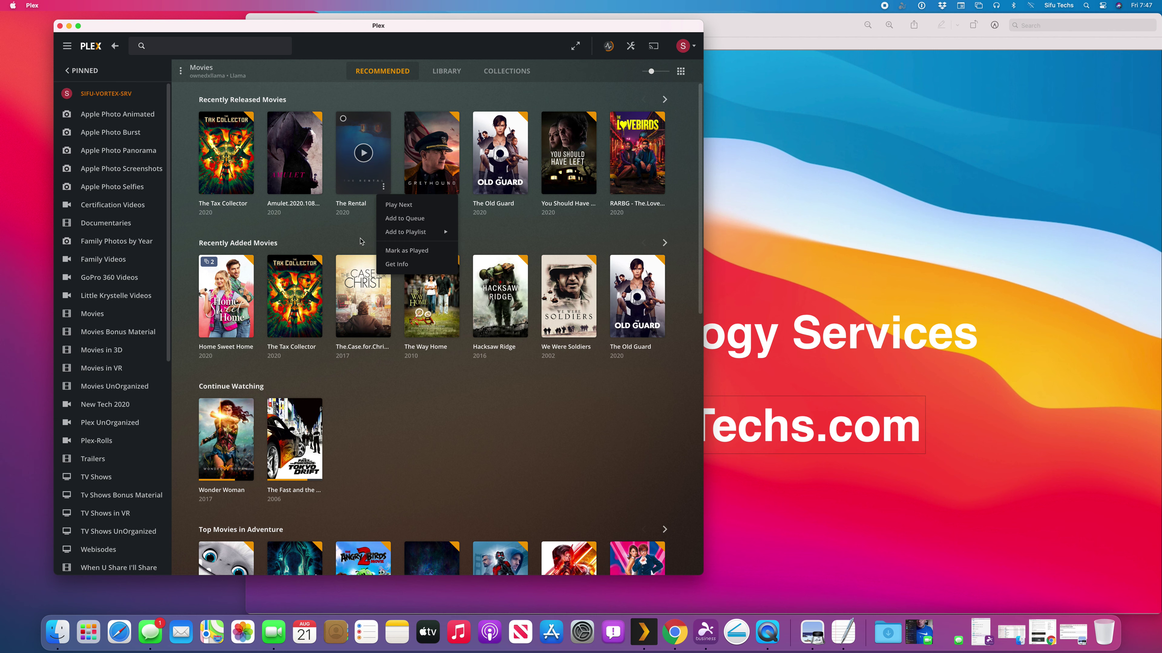
Open the Movies library on the shared NasBox server and clear its 1970s filter.
scroll(106, 380, "down", 10)
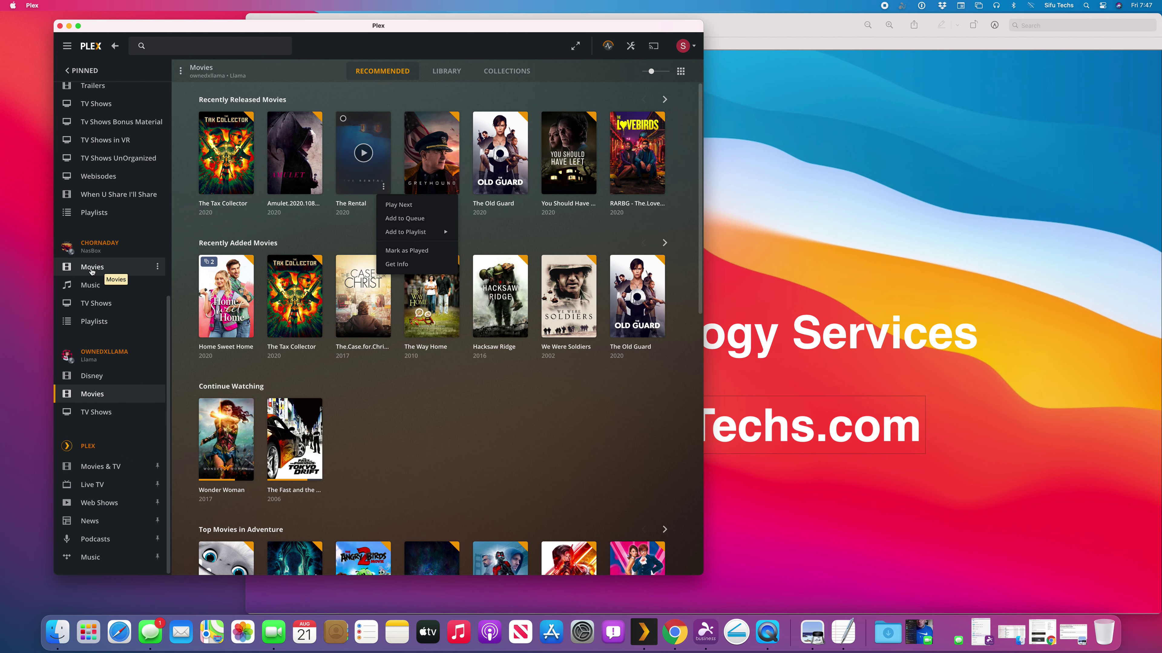
left_click(91, 271)
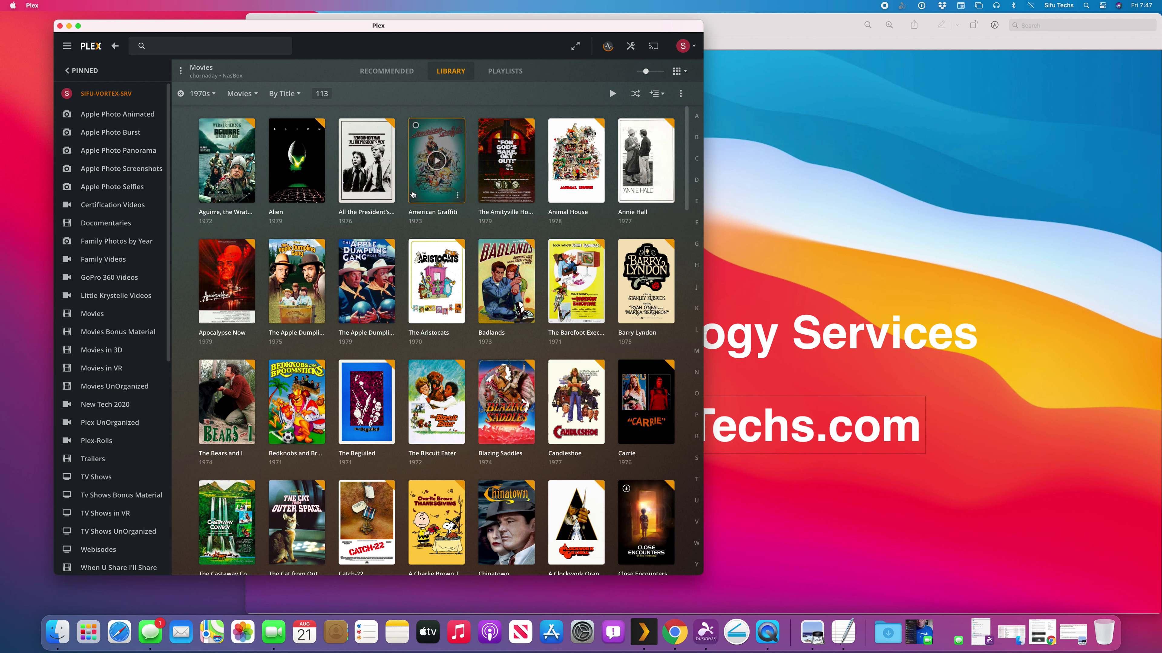
left_click(181, 95)
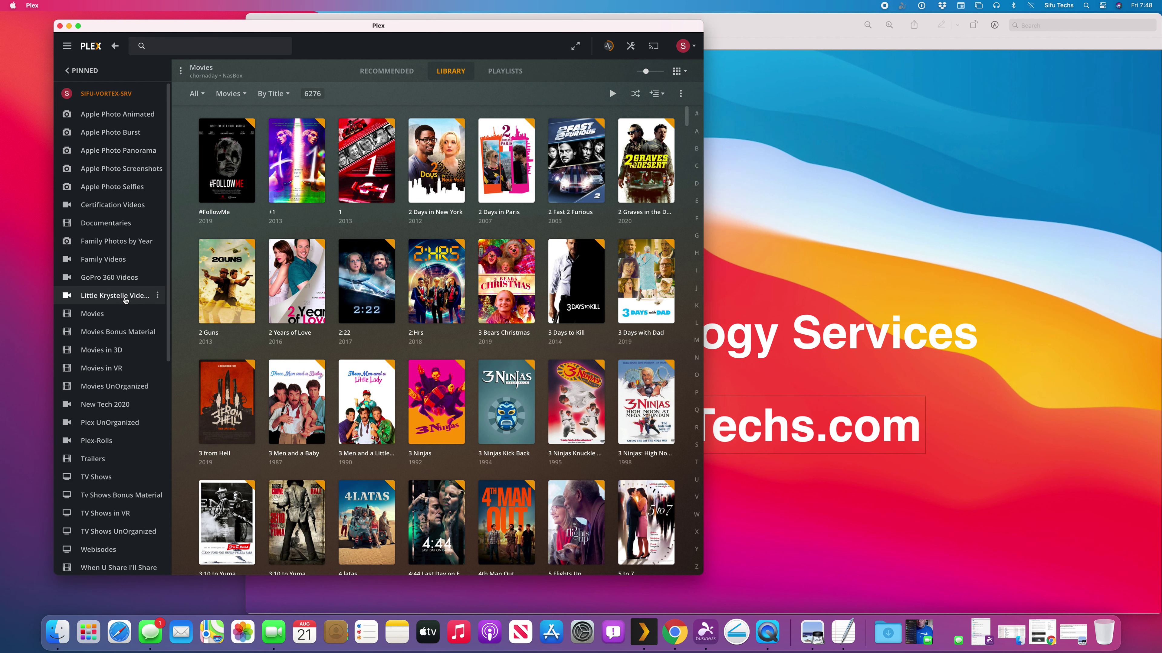
Show the complete Movies library of the shared Llama server.
scroll(126, 300, "down", 6)
scroll(126, 300, "down", 3)
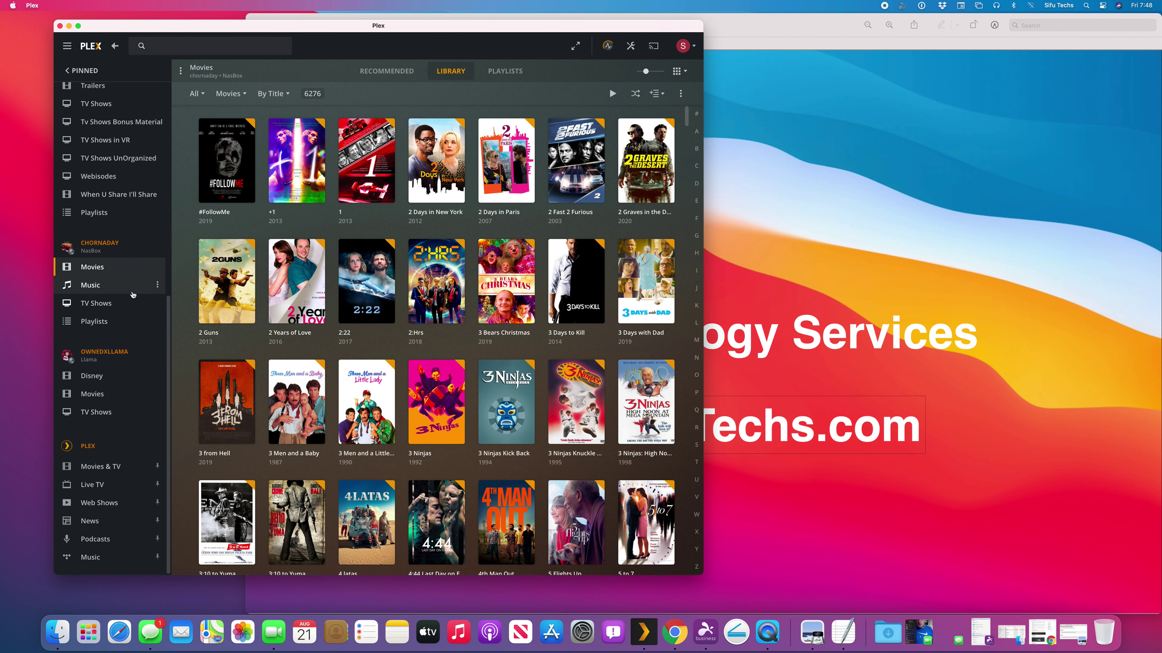
left_click(93, 394)
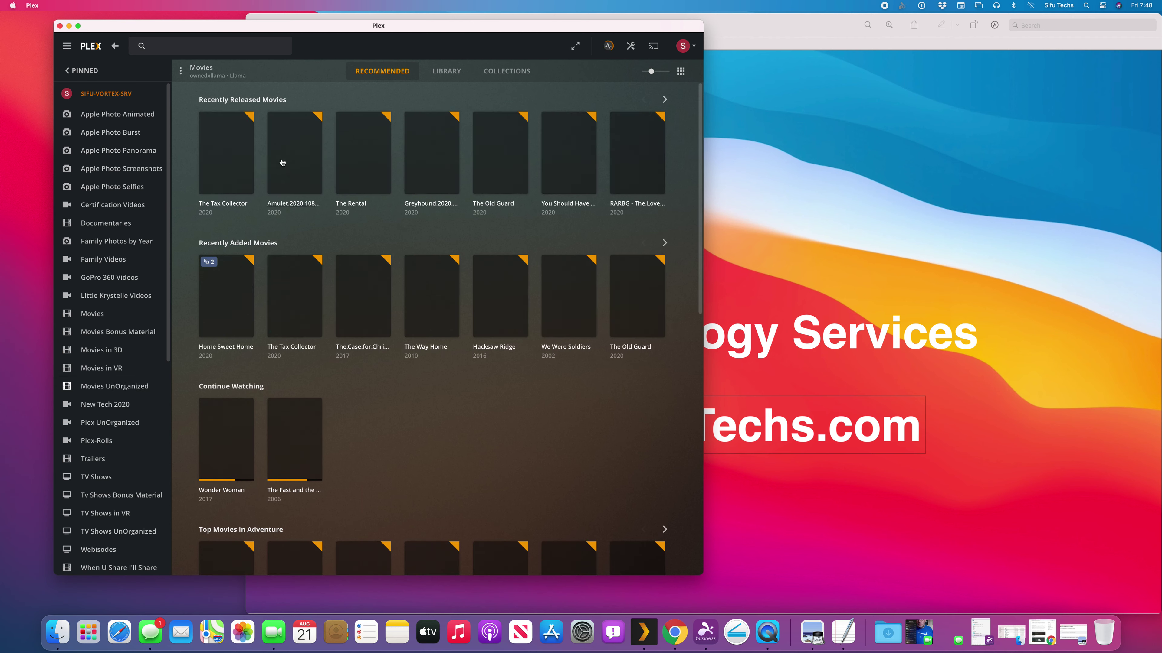
left_click(441, 73)
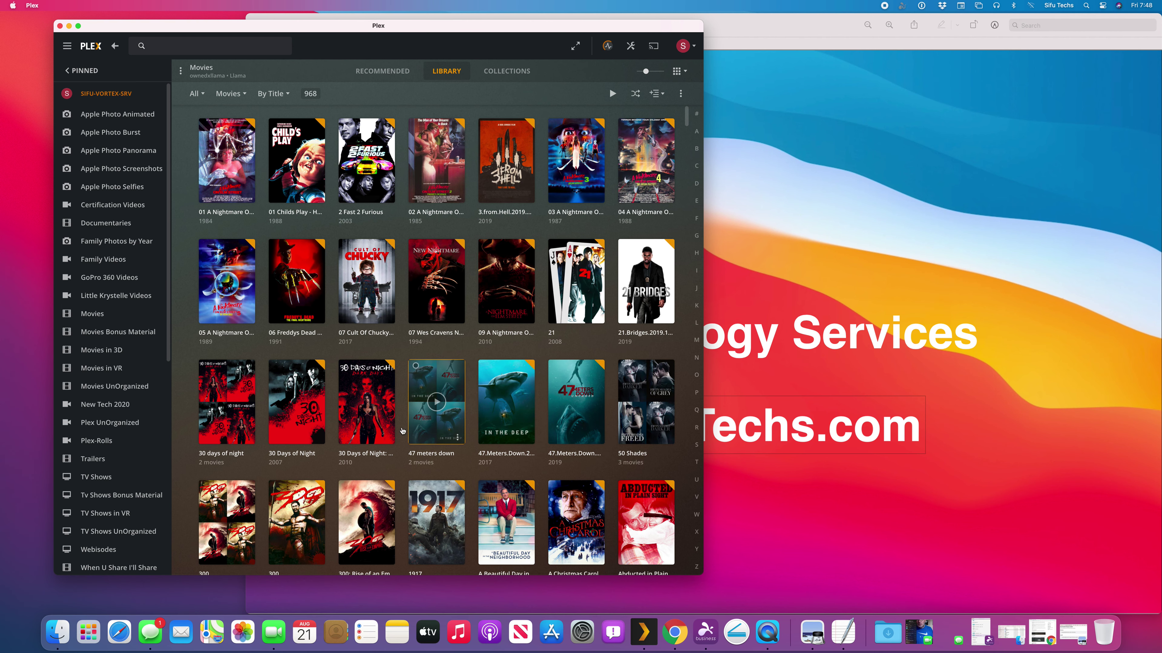
Download 3 Ninjas Kick Back from the NasBox server's Movies library and check it in the activity list.
scroll(123, 391, "down", 10)
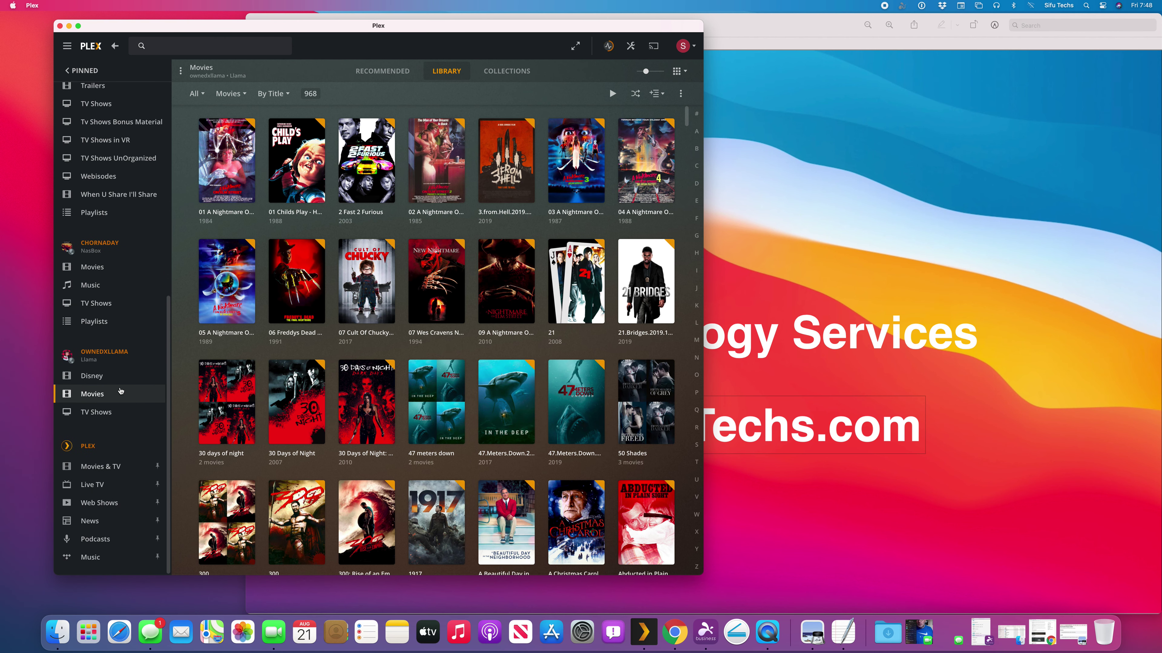
left_click(104, 272)
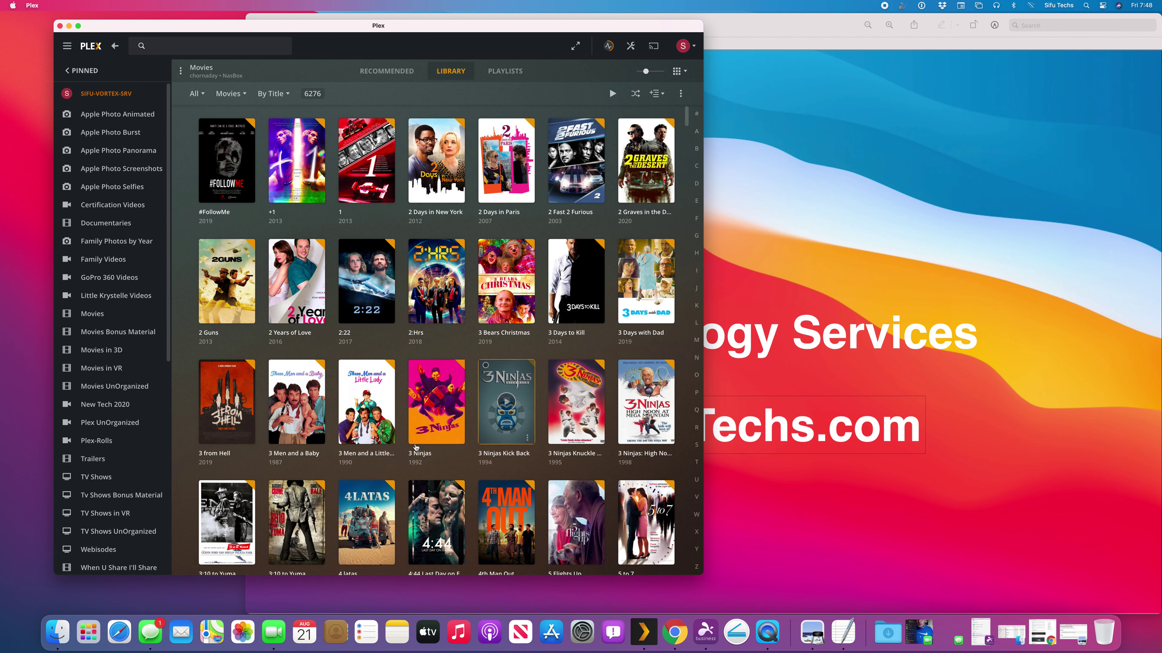
left_click(527, 437)
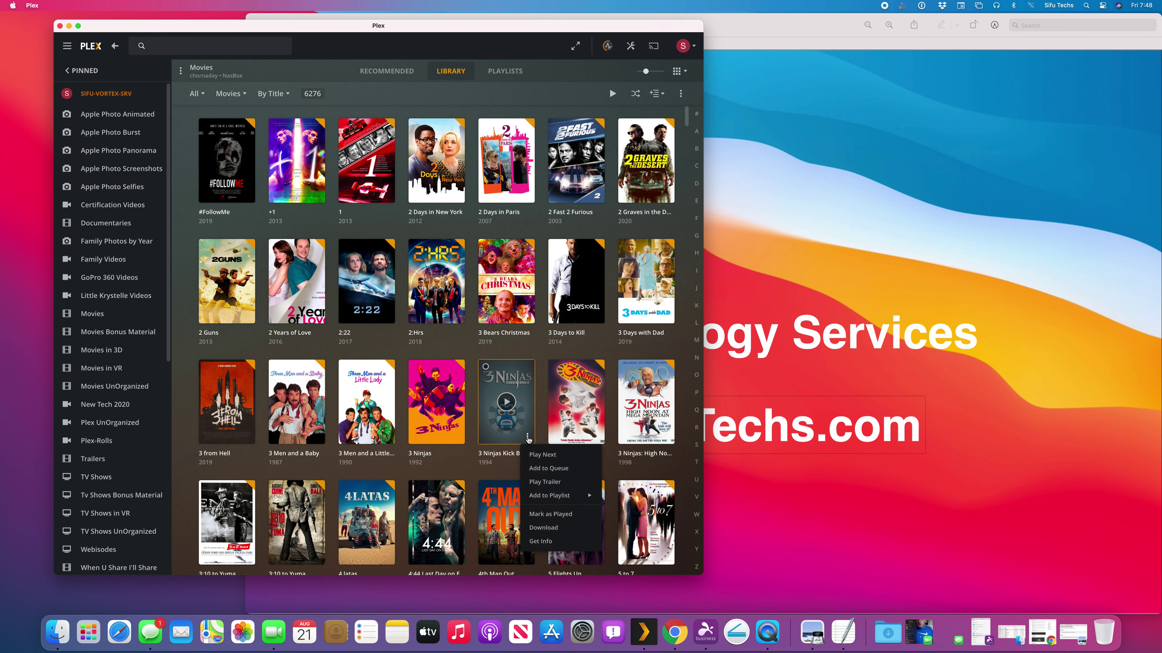
left_click(550, 528)
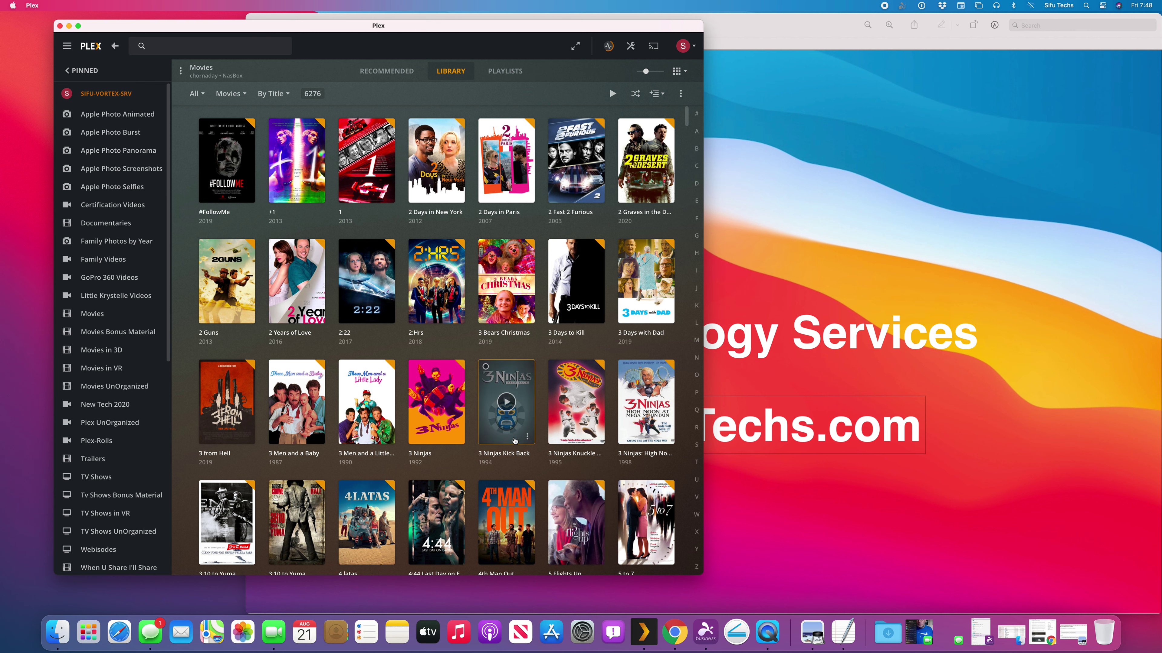
left_click(609, 47)
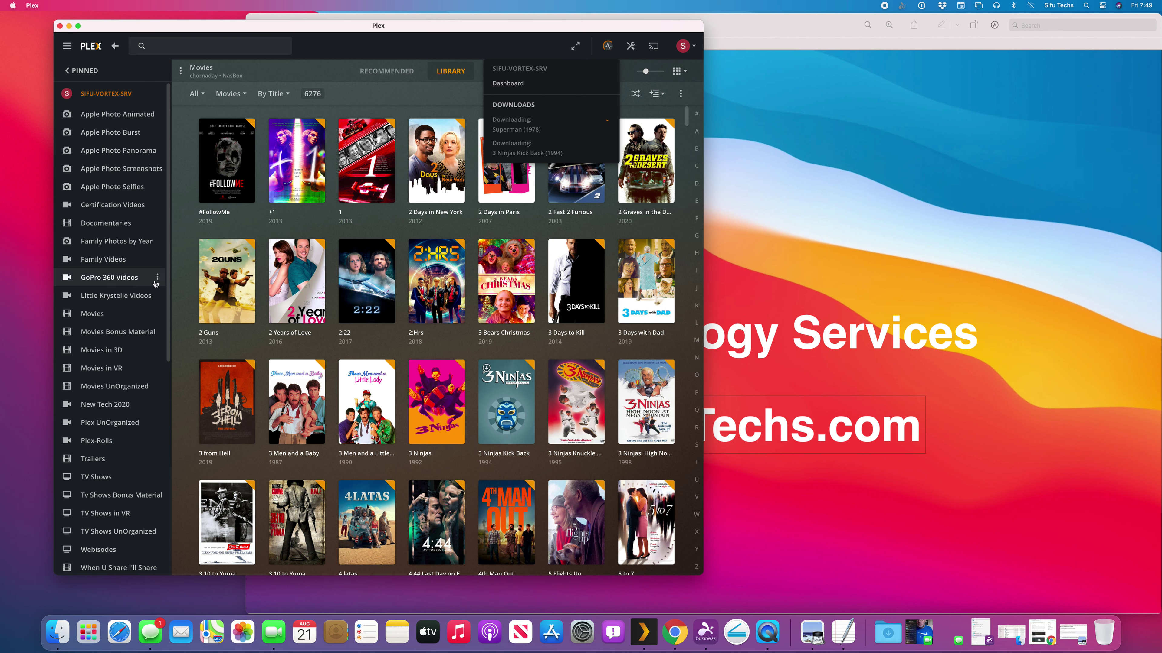
Return to the pinned sidebar items and open the Downloads list.
scroll(169, 289, "down", 2)
scroll(156, 390, "up", 5)
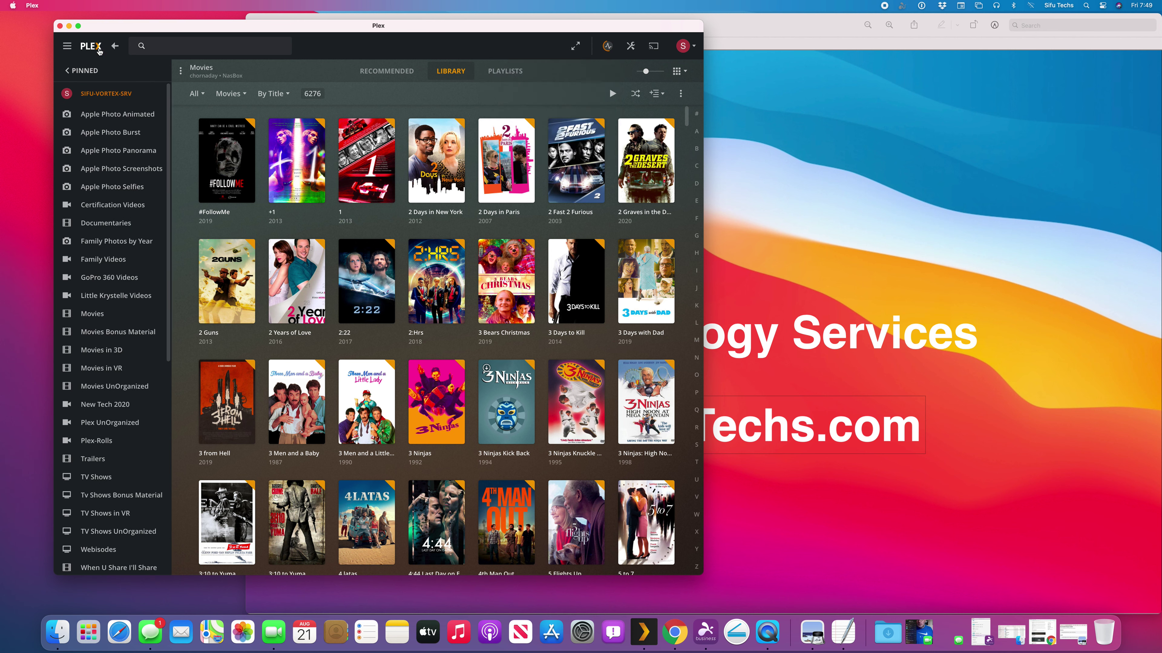
left_click(91, 70)
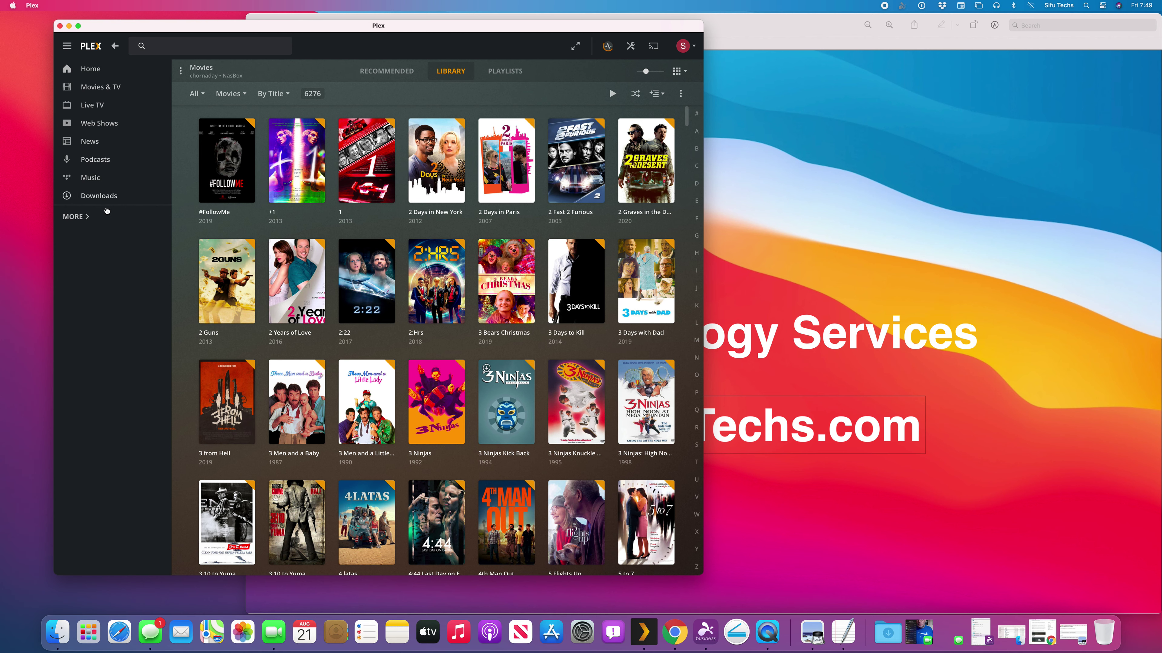
left_click(100, 201)
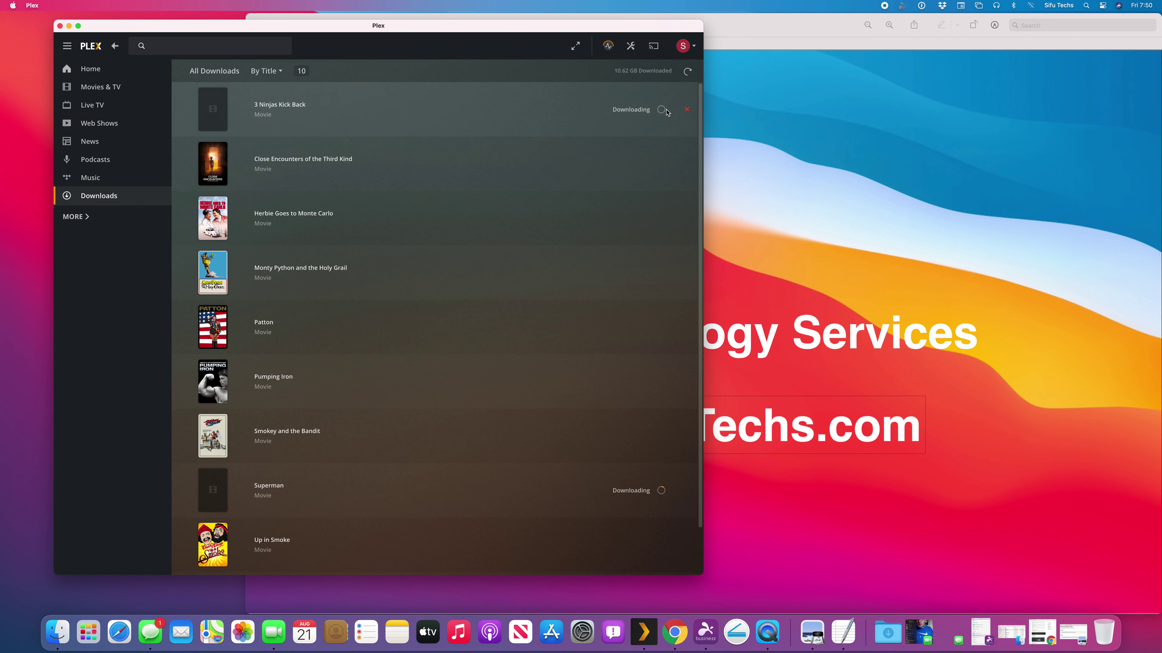
Delete the 3 Ninjas Kick Back download and check the remaining downloads in the activity list.
left_click(687, 110)
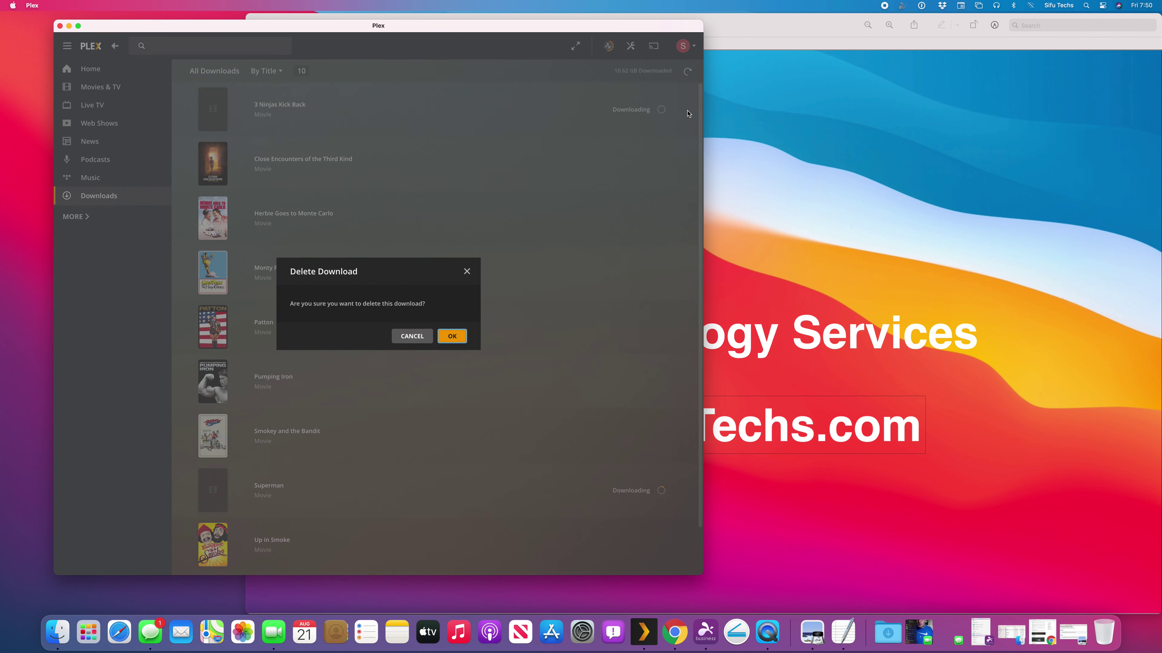
left_click(452, 336)
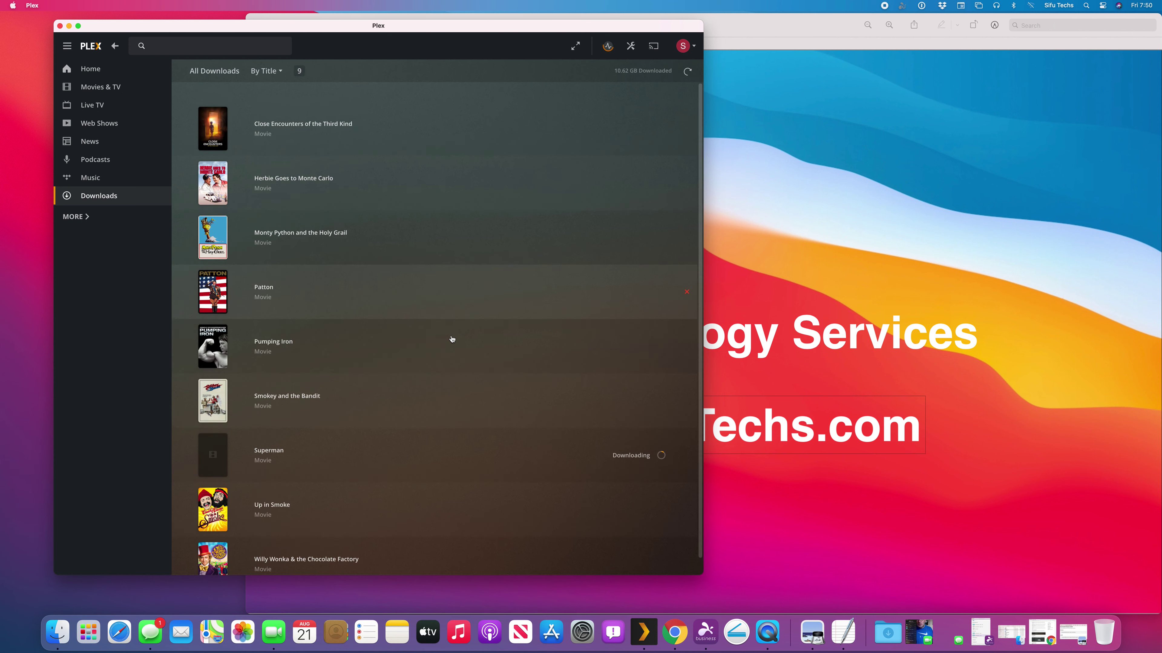
left_click(608, 46)
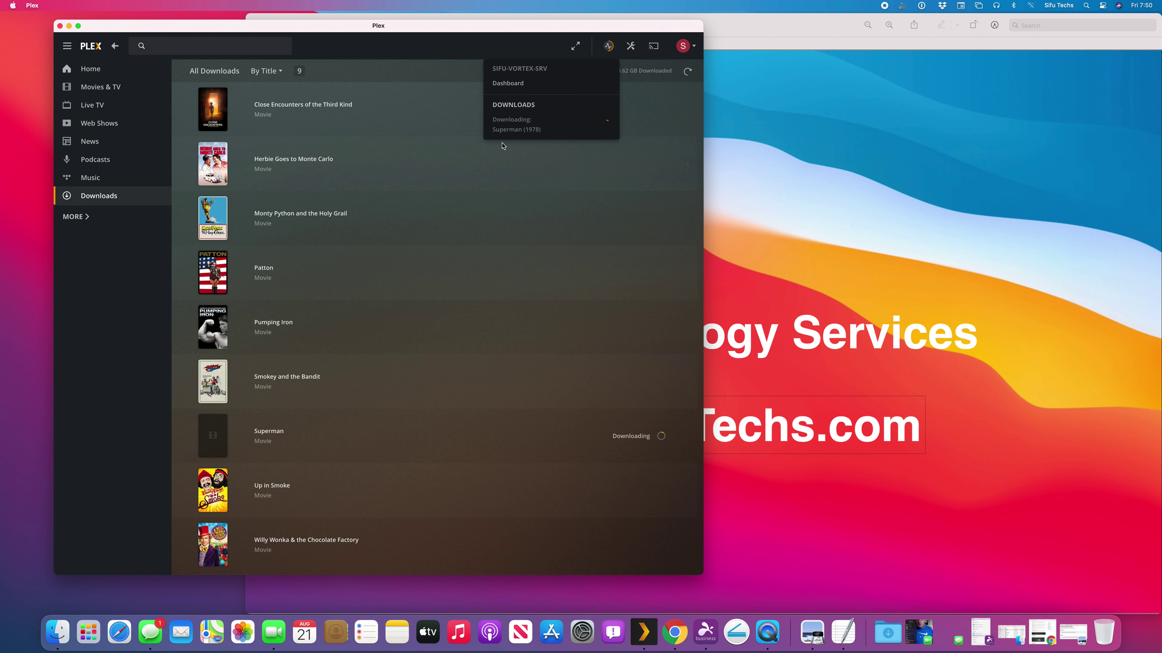
left_click(458, 47)
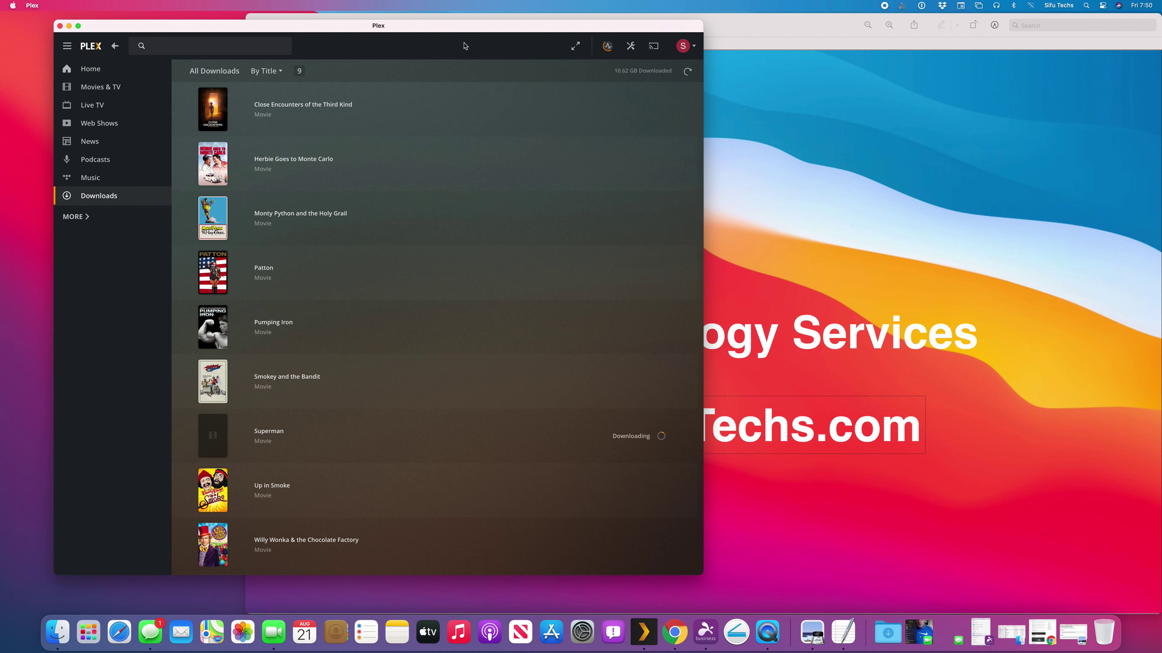
Sort the downloads by date downloaded, by size on disk and again by title, and minimize the Plex window.
left_click(277, 73)
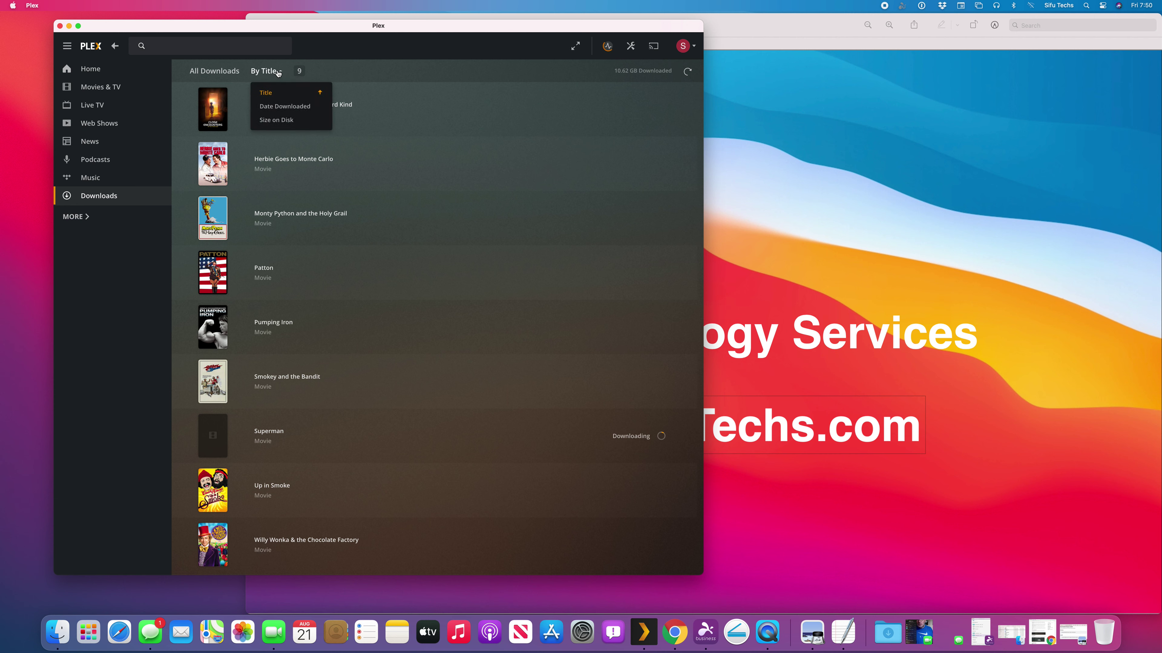
left_click(281, 107)
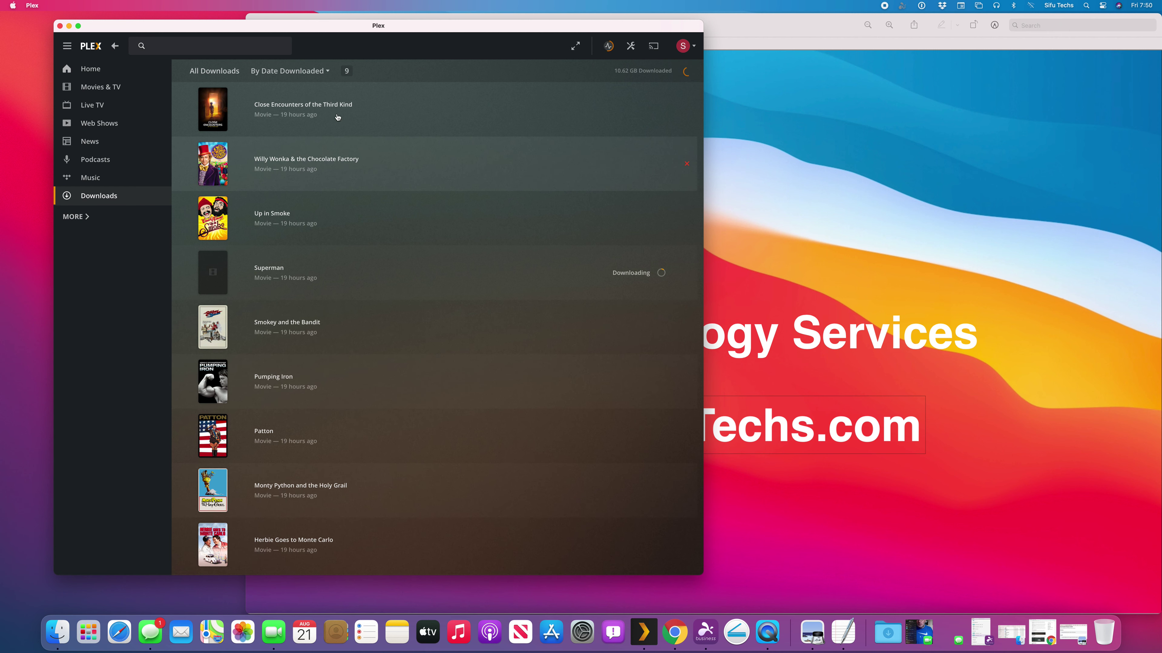
left_click(326, 72)
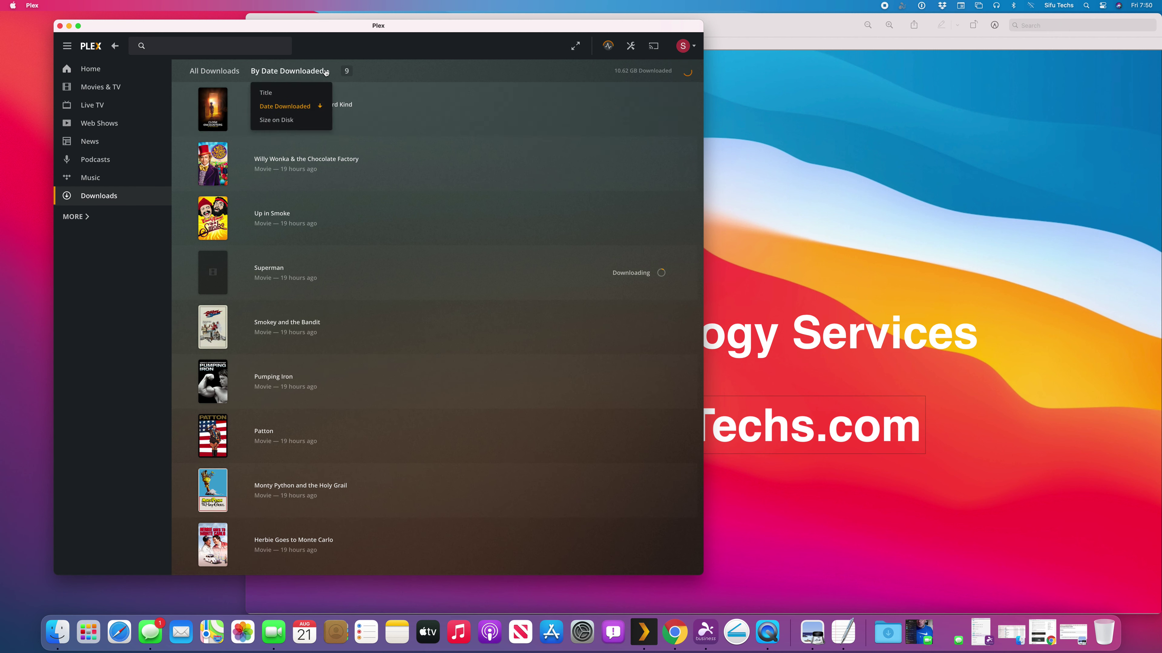
left_click(280, 120)
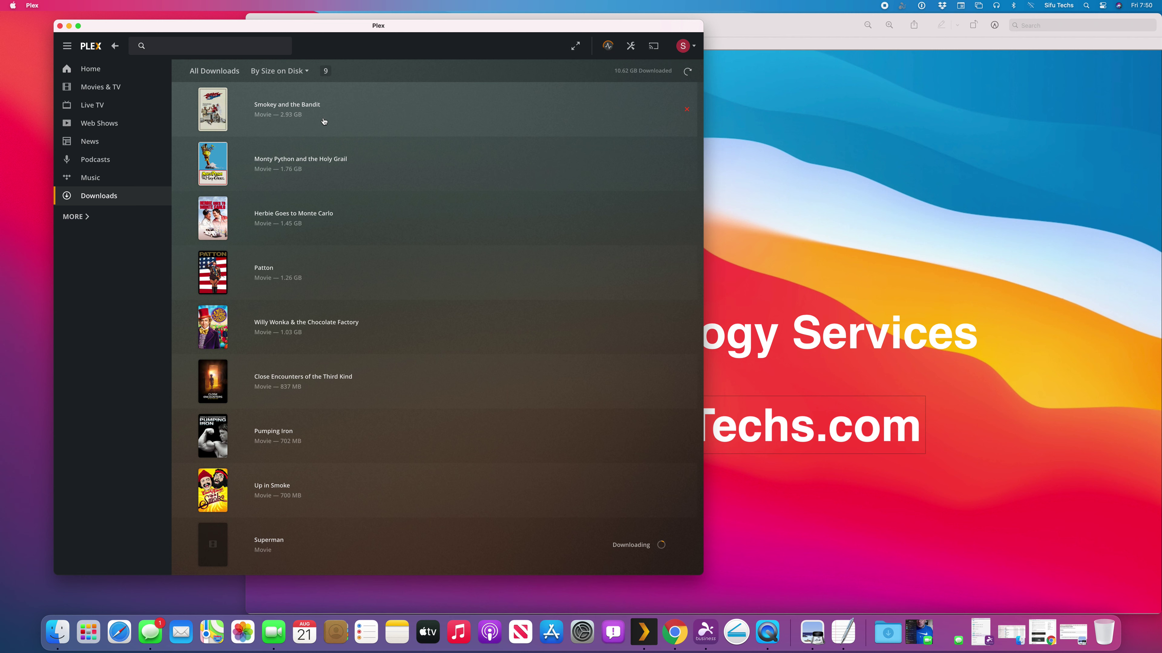
left_click(305, 73)
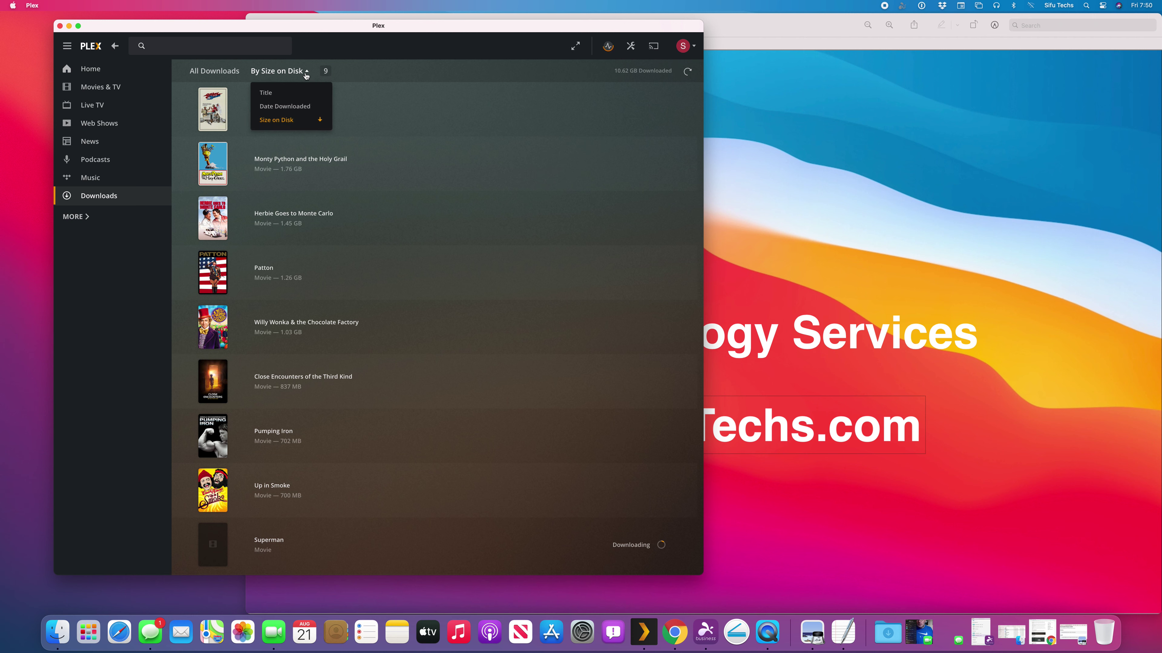
left_click(277, 95)
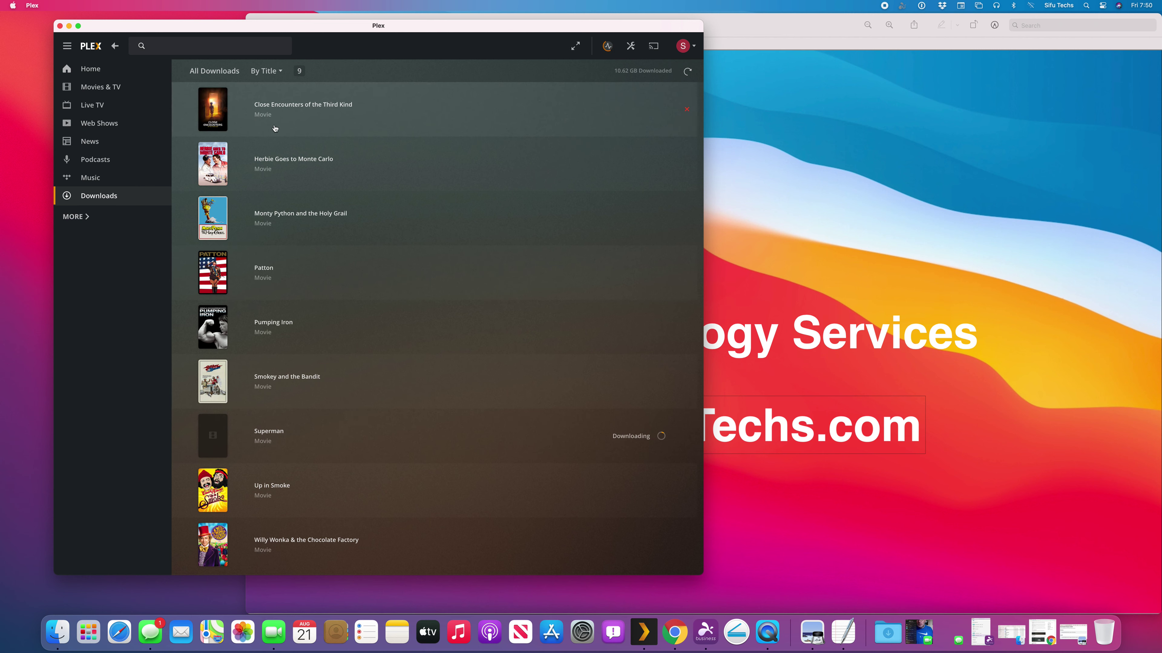
left_click(69, 27)
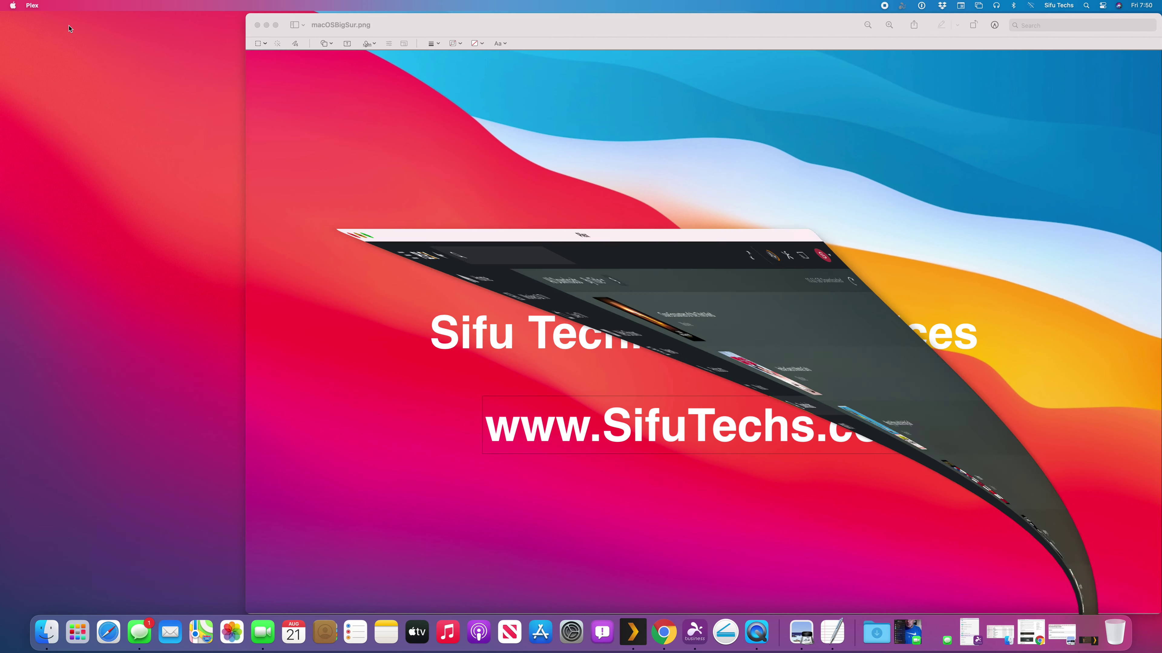
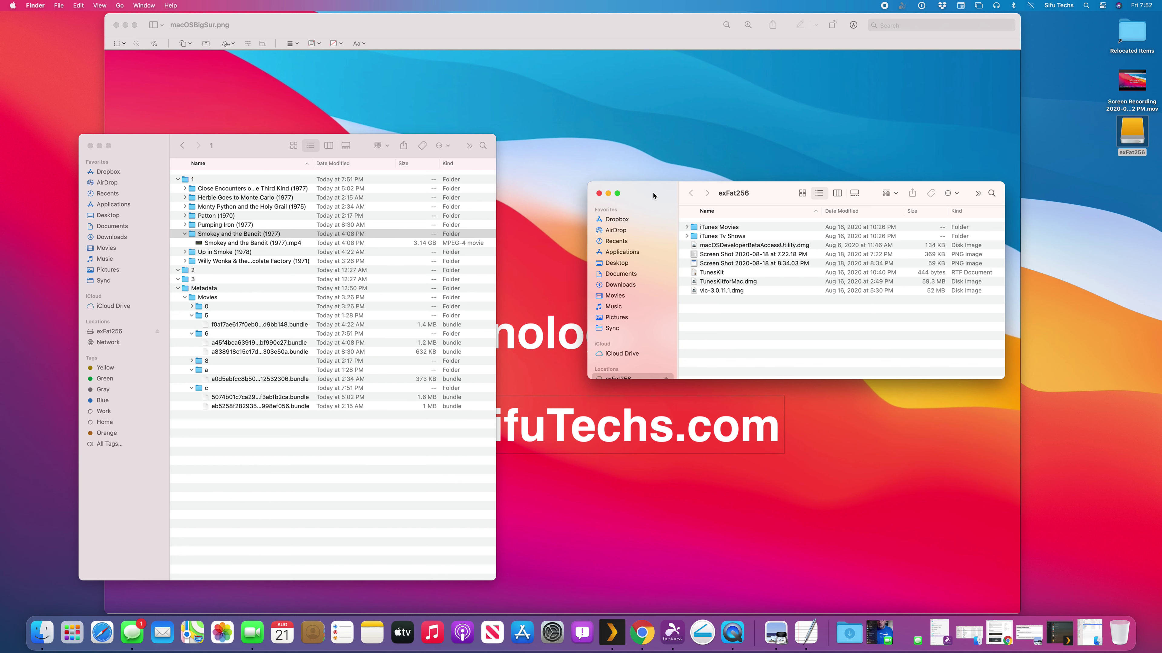
Open the iTunes Movies folder on the exFat256 drive.
left_click(723, 228)
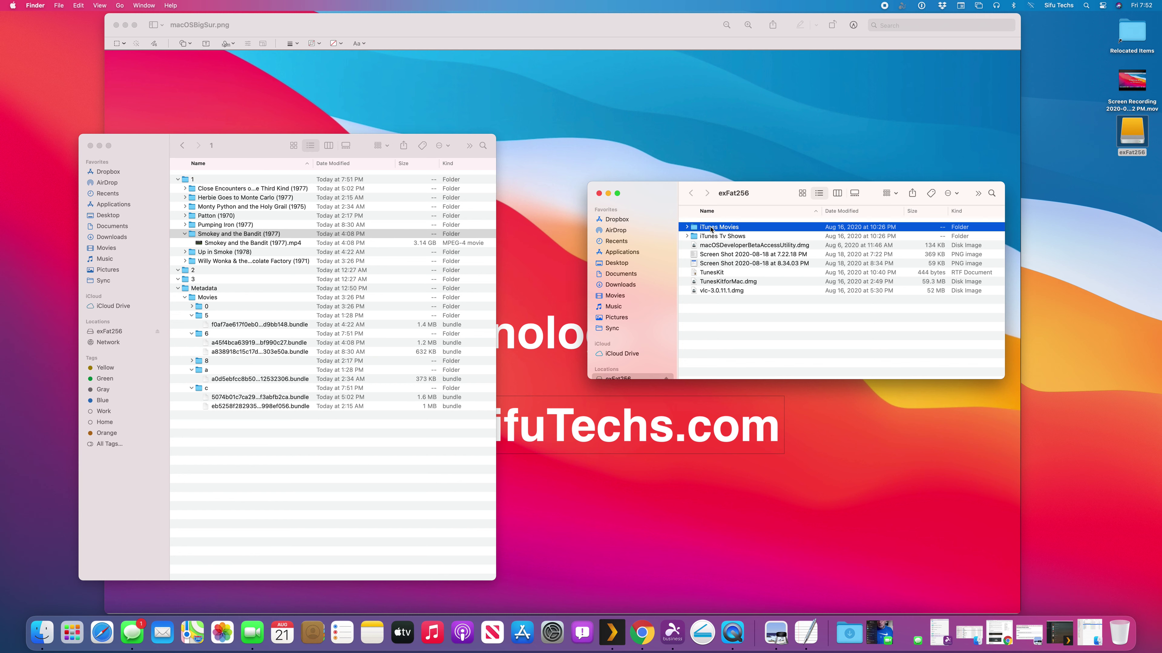
double_click(711, 228)
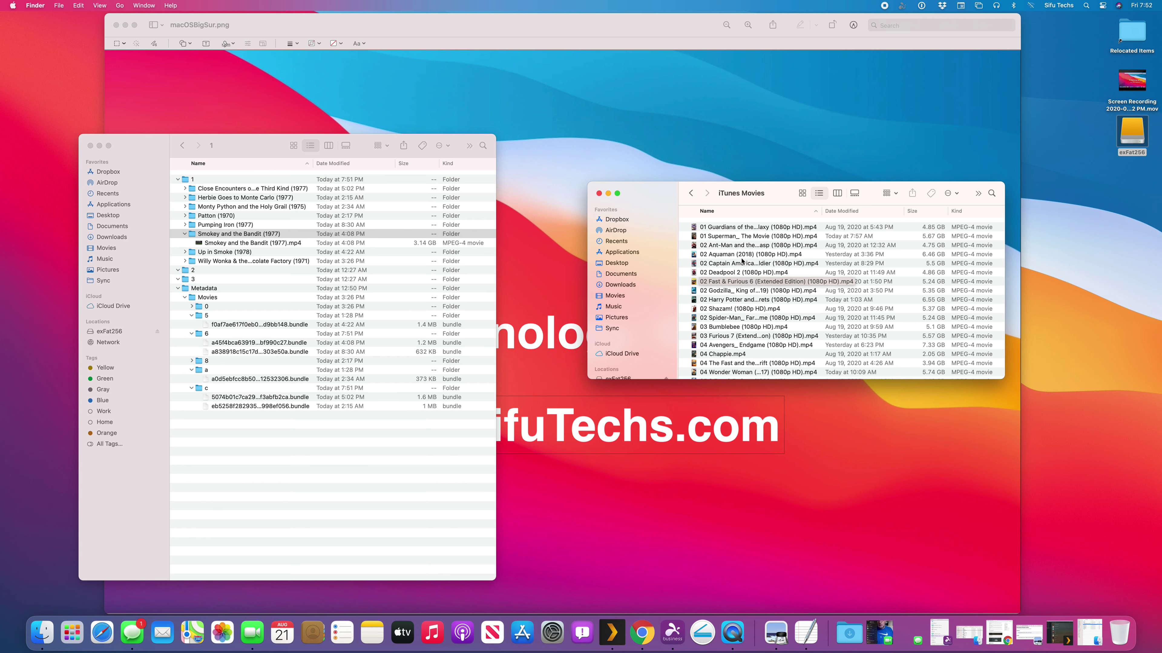
key("Down")
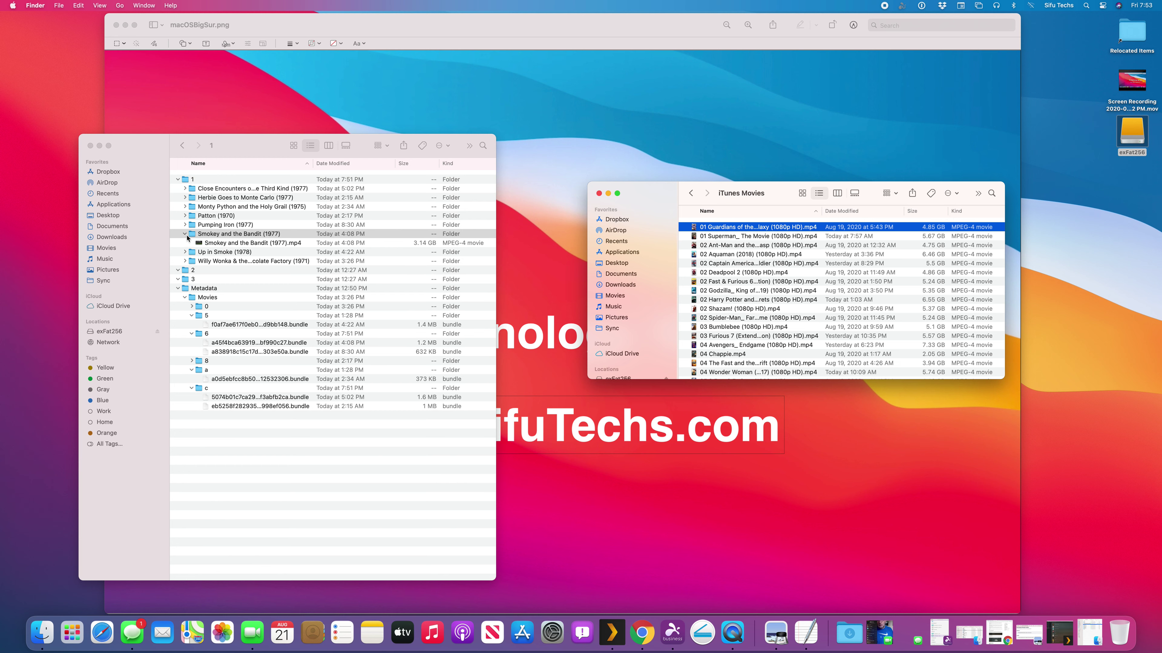
Expand all the movie folders inside folder 1, from Close Encounters to Willy Wonka, to reveal their video files.
key("super+grave")
left_click(215, 191)
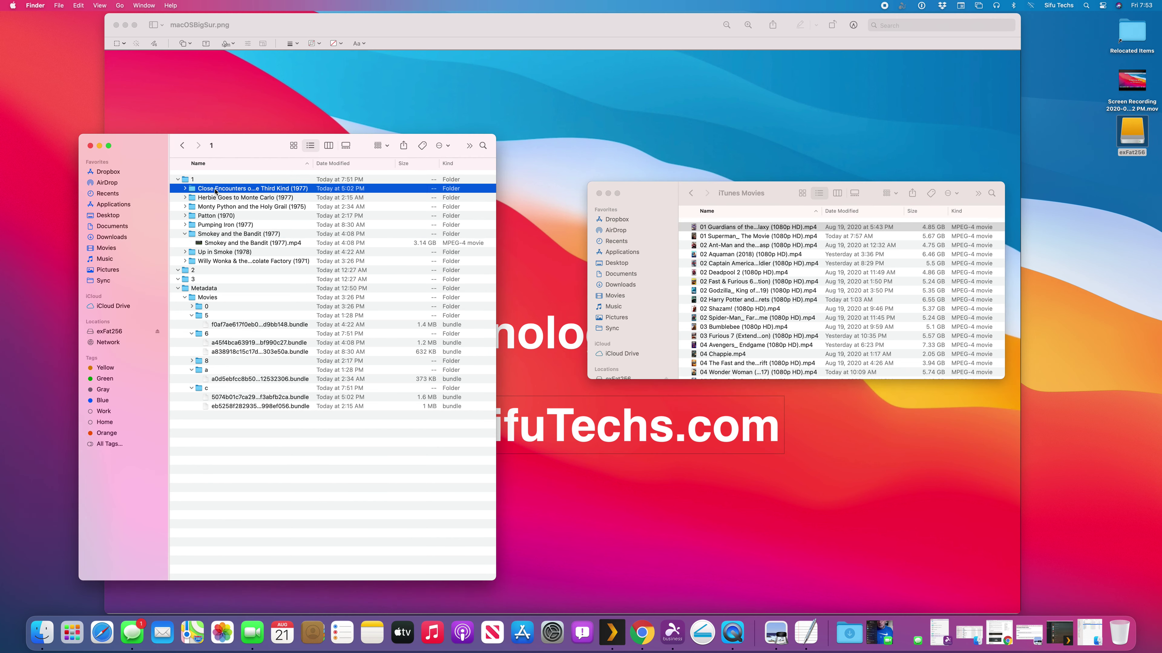
left_click(218, 260, "shift")
left_click(218, 261)
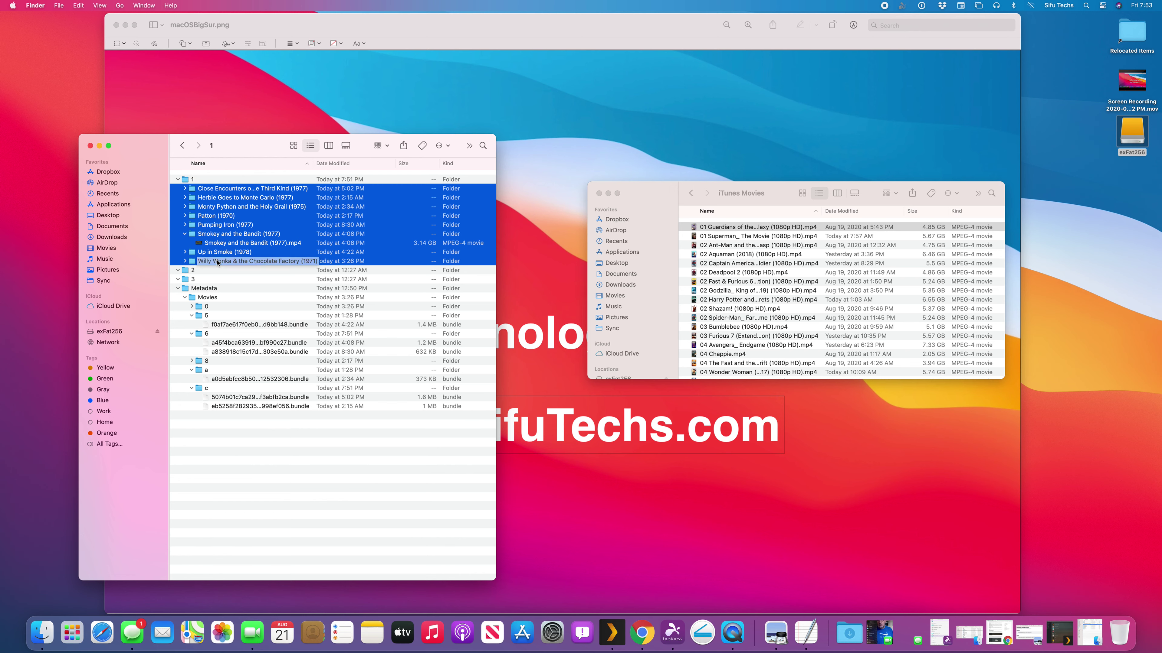
key("Escape")
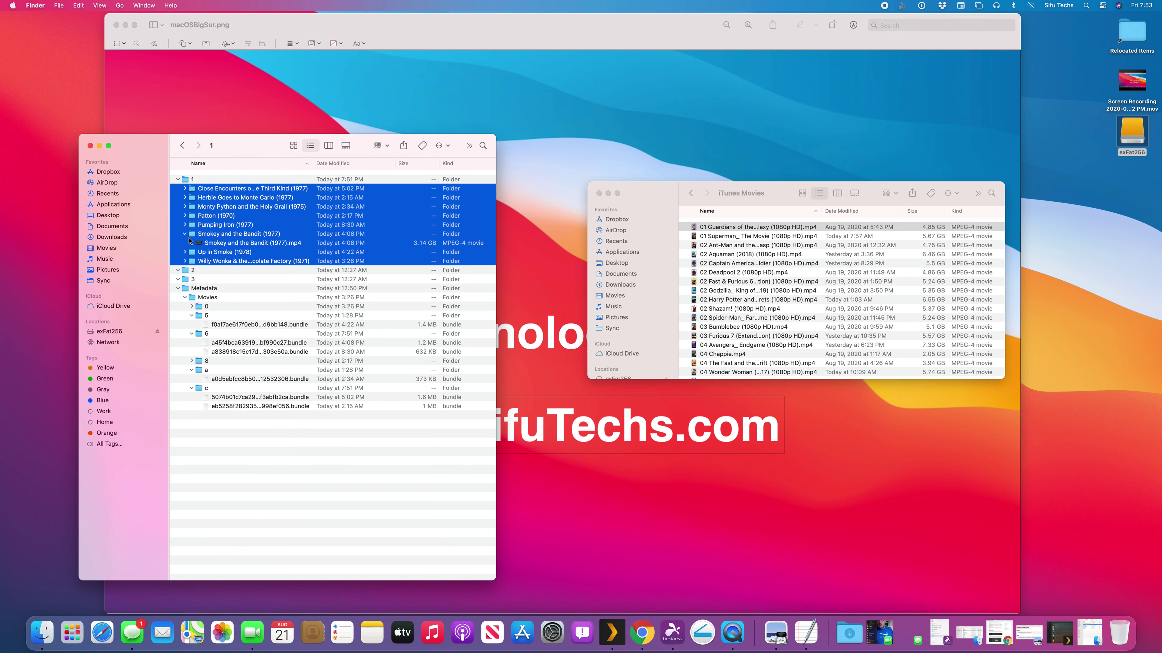
key("Right")
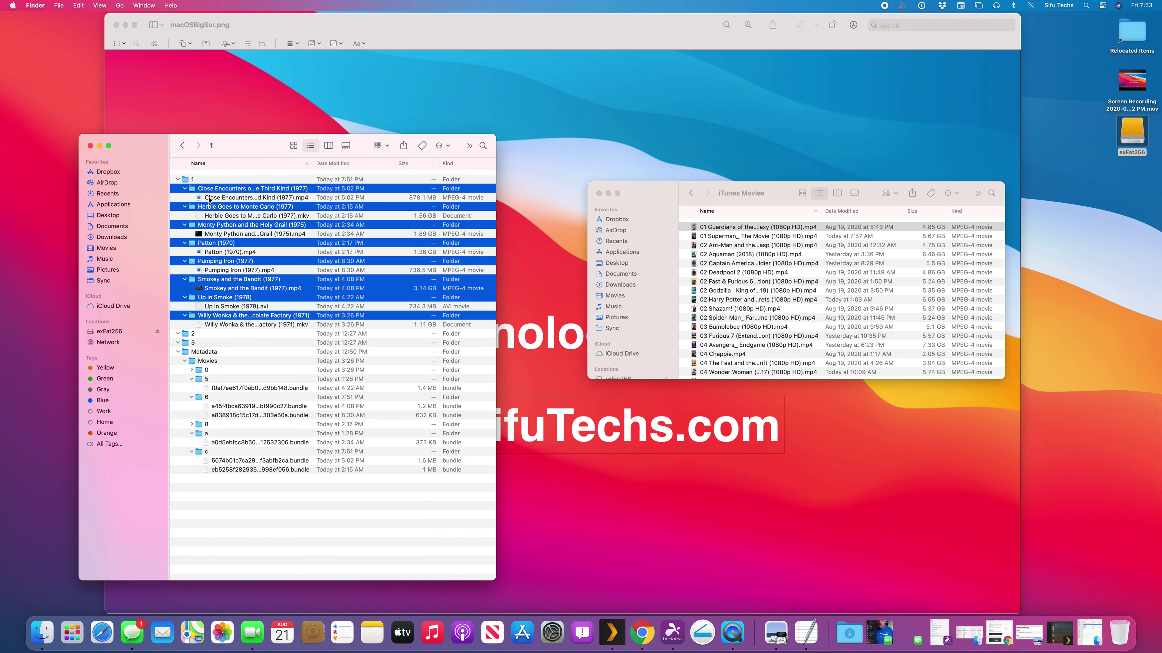
Copy the eight video files from folder 1's movie folders, without the folders themselves, into the iTunes Movies folder.
left_click(226, 310)
left_click(229, 324)
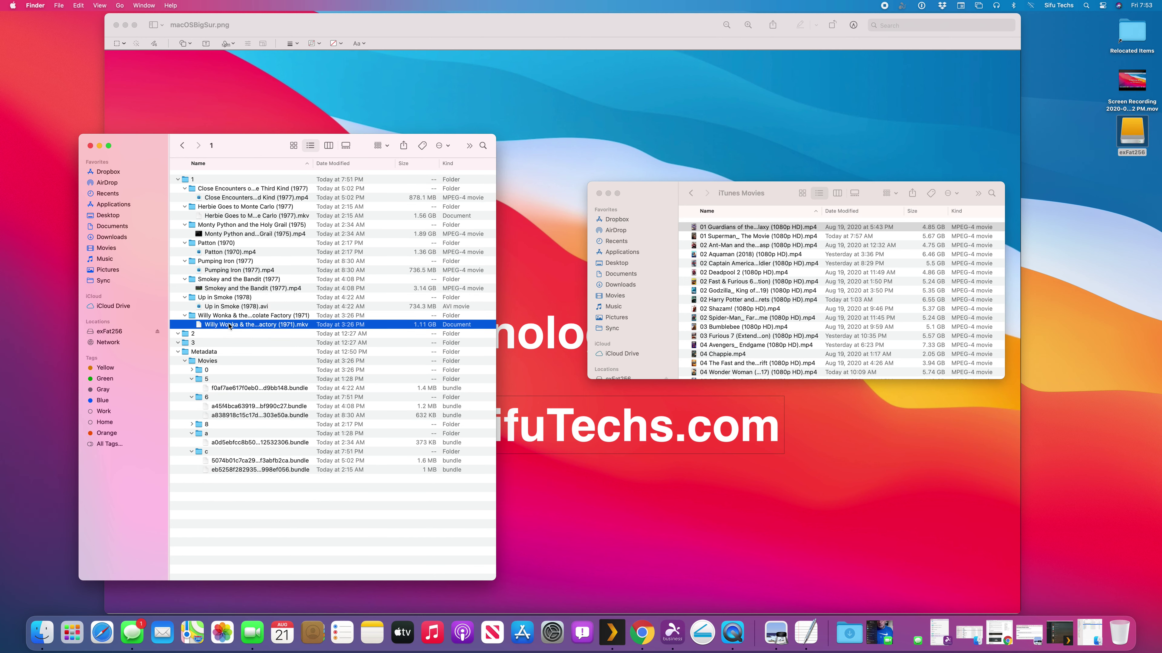
left_click(228, 306, "super")
left_click(226, 288, "super")
left_click(228, 270, "super")
left_click(224, 252, "super")
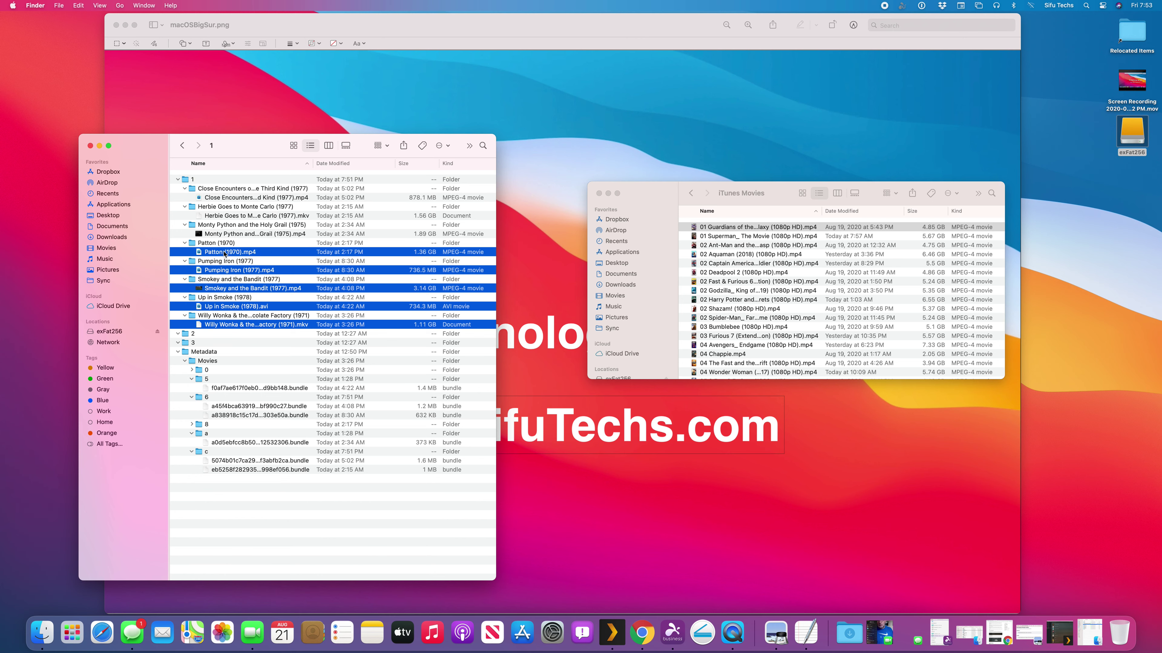
left_click(231, 234, "super")
left_click(233, 215, "super")
left_click(239, 198, "super")
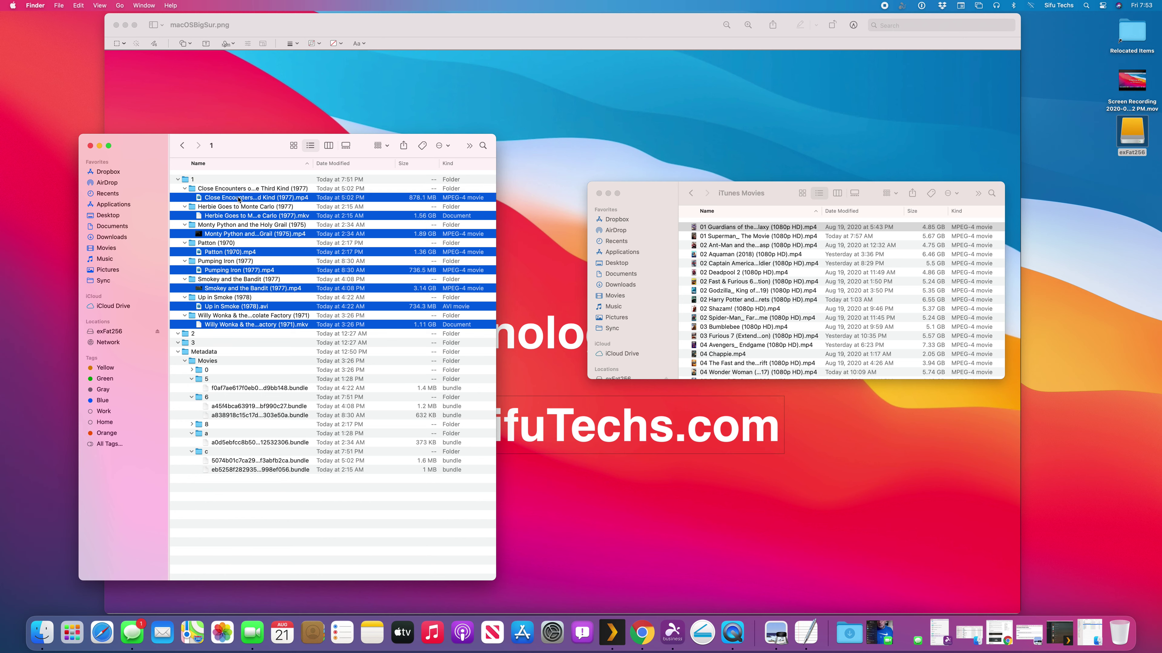
left_click_drag(239, 199, 819, 277)
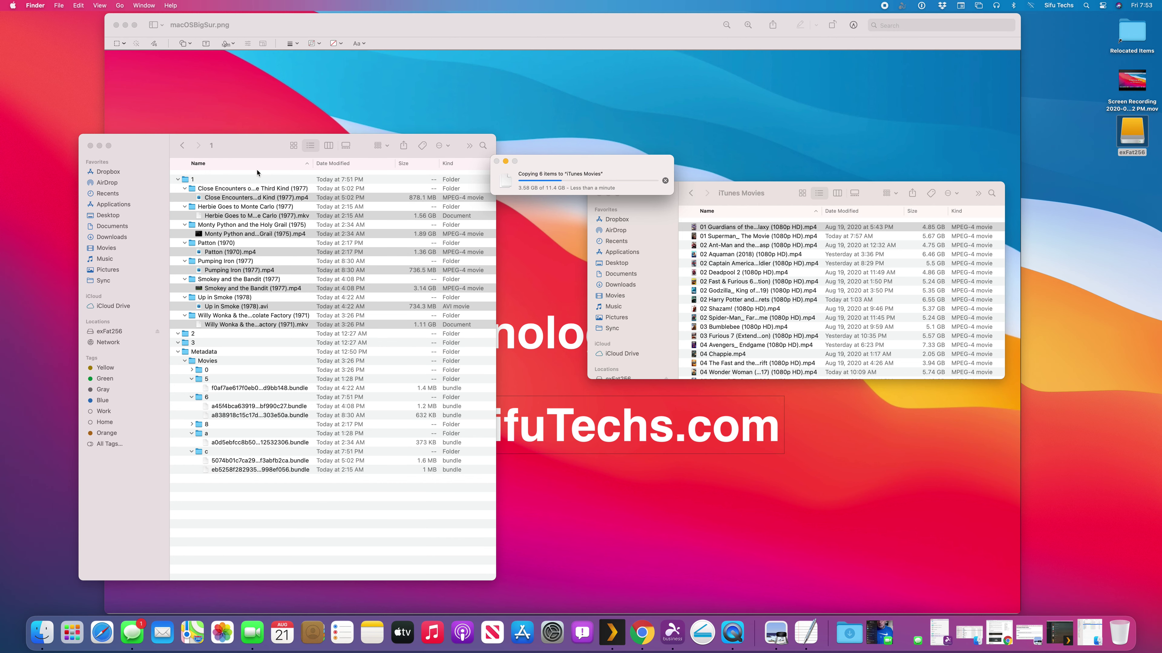
Examine folders 2, 3 and Metadata, expand folder 0 under Metadata's Movies, and check the copy progress.
left_click(183, 339)
left_click(190, 335)
left_click(191, 343)
left_click(204, 352)
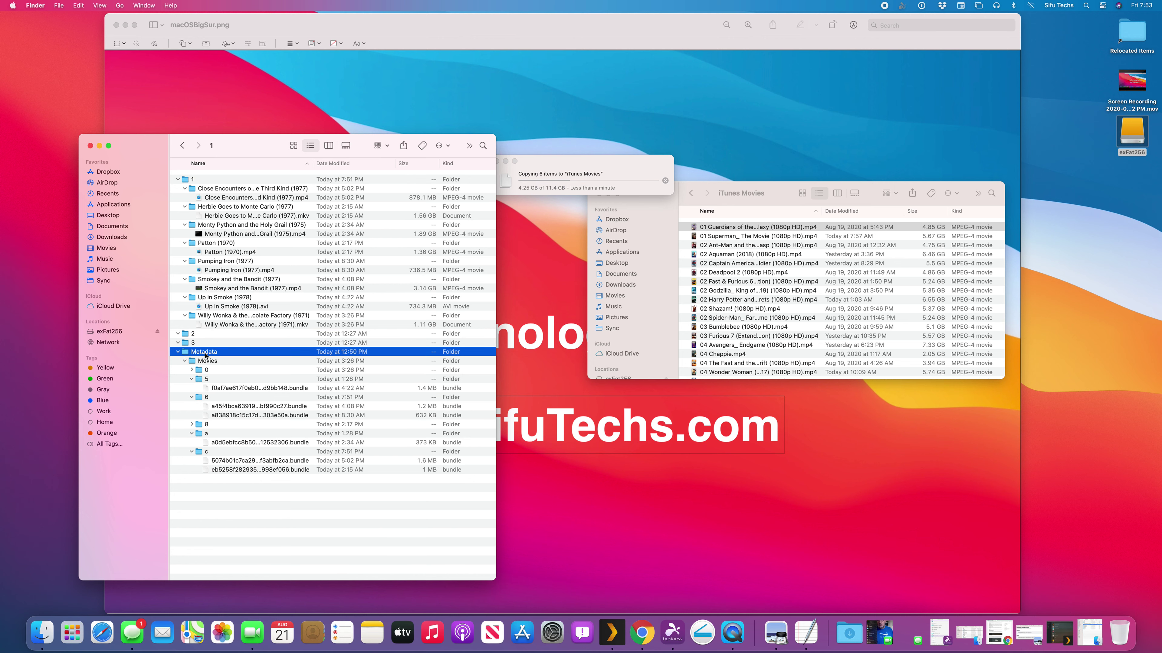
left_click(191, 370)
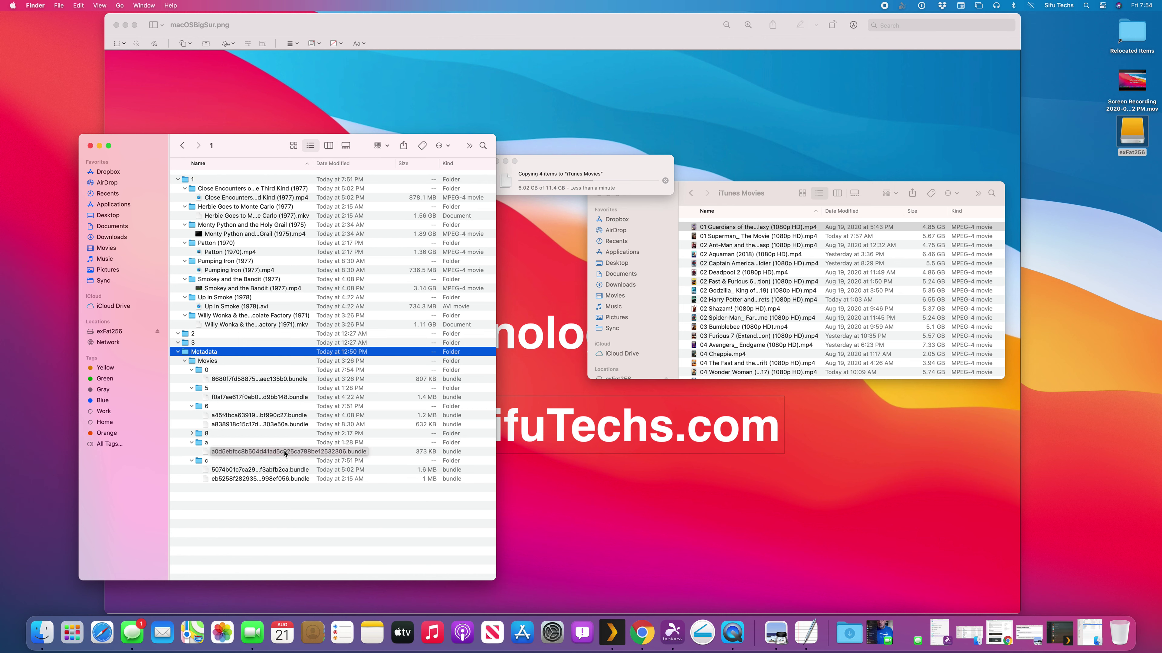
left_click(587, 168)
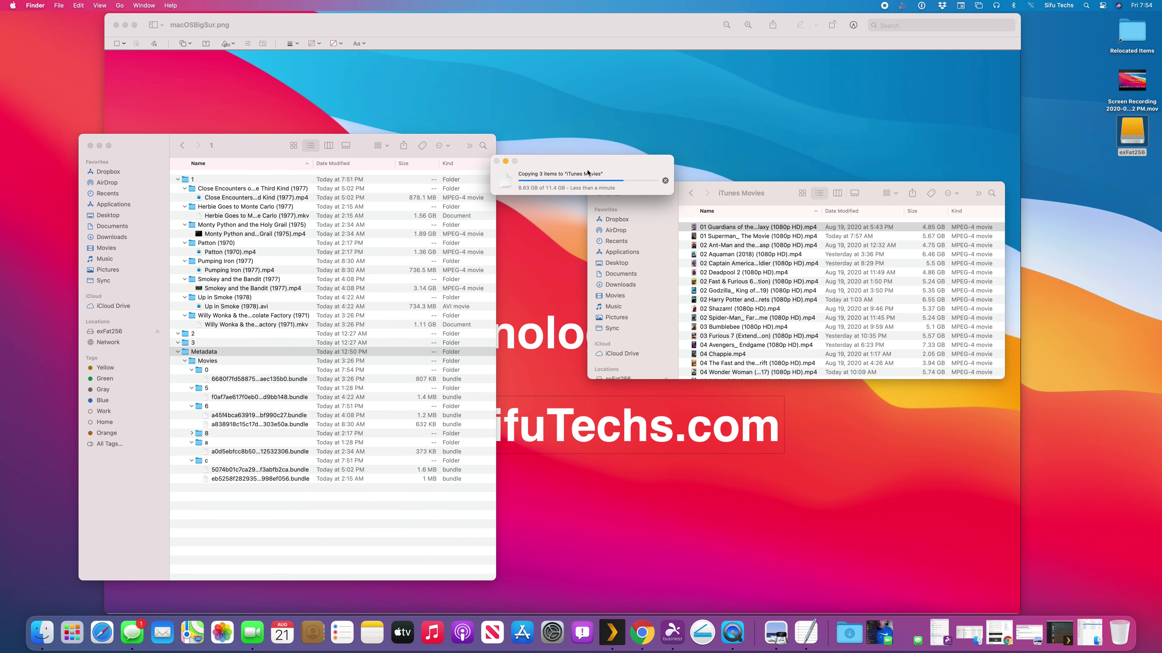
Switch to Plex, delete the Superman download from the Downloads list, and minimize the window.
left_click(1068, 638)
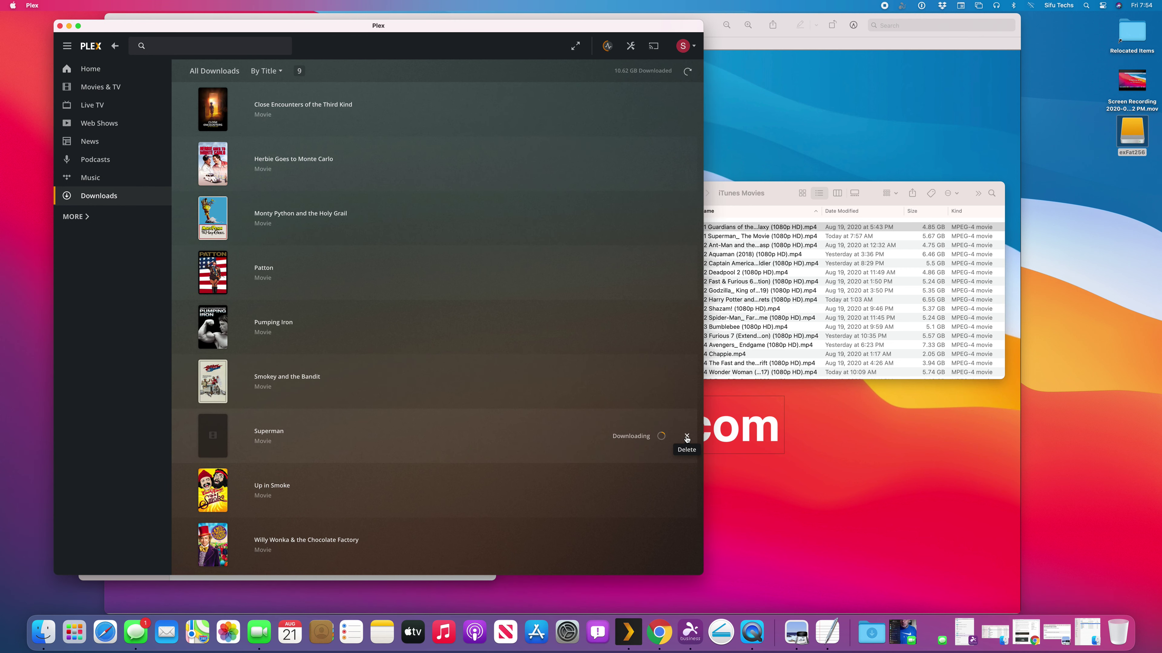
left_click(687, 437)
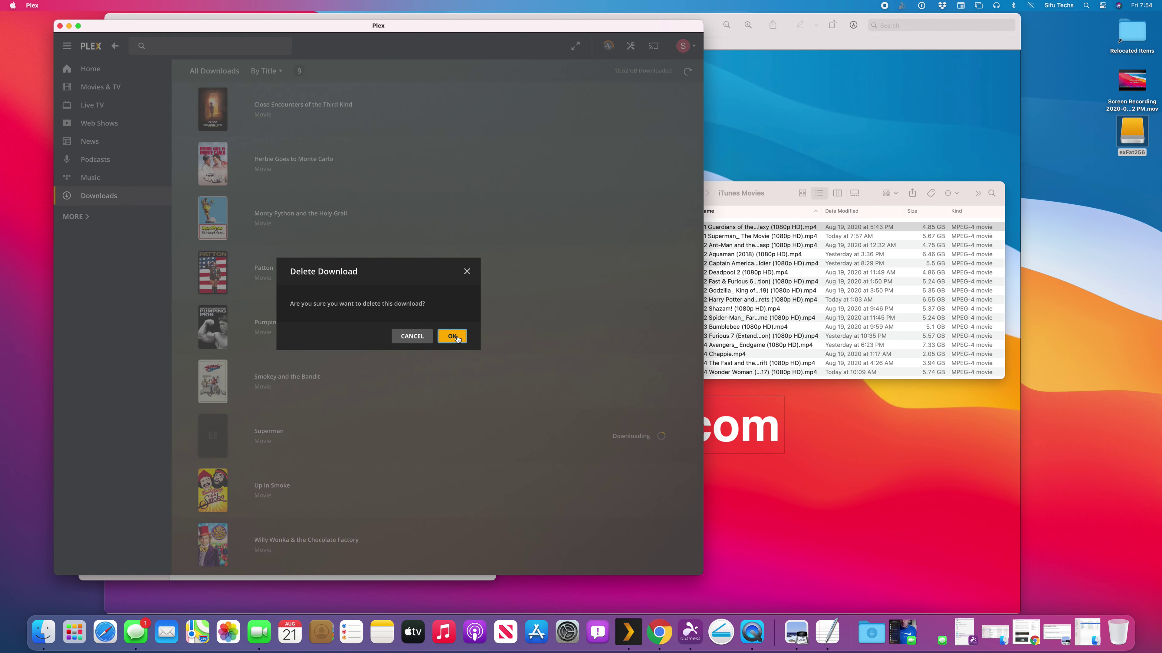
left_click_drag(239, 27, 540, 27)
left_click(712, 336)
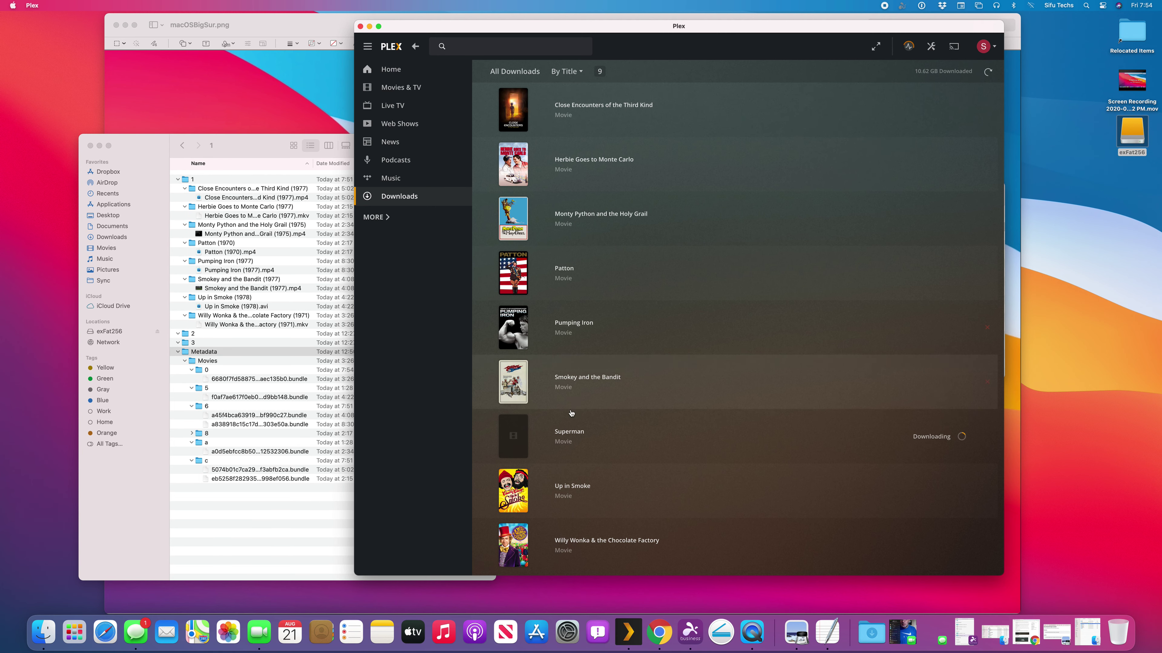
left_click(987, 437)
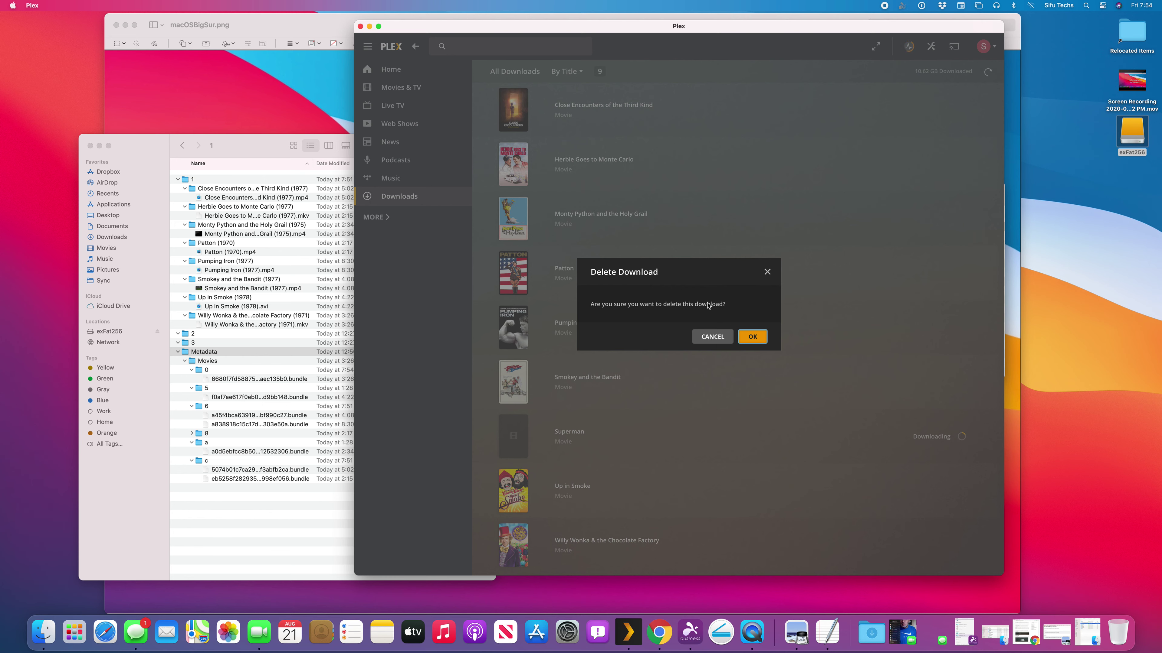
left_click(759, 341)
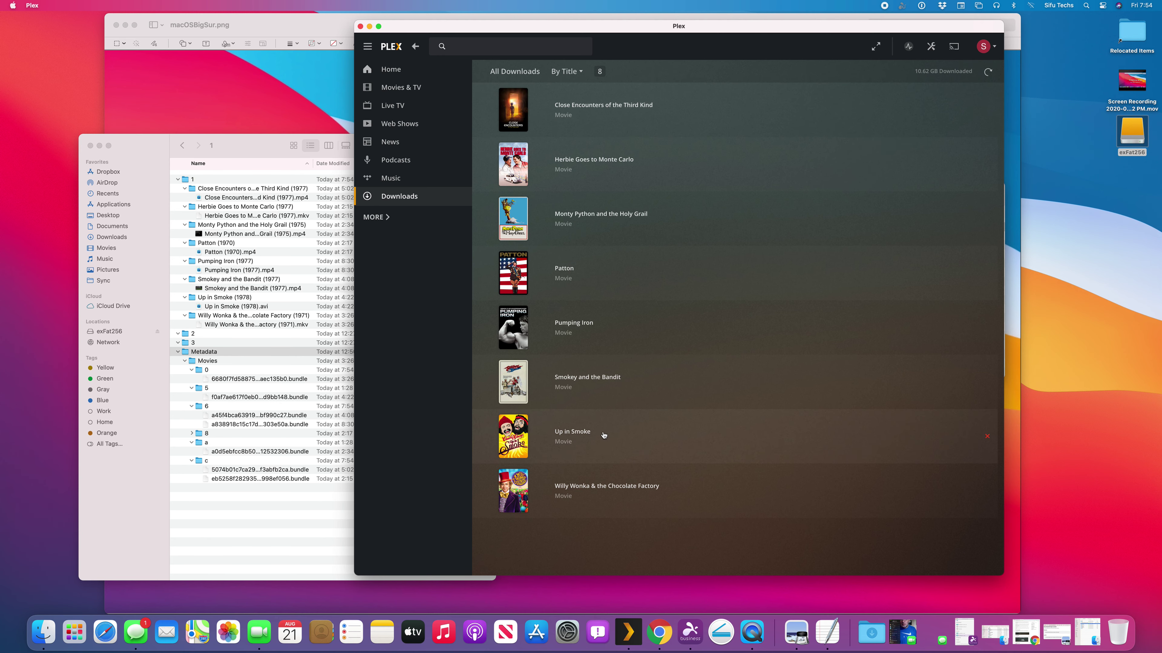
left_click(369, 27)
Move all the movie folders and files inside folder 1 to the Trash, with the Plex downloads list placed beside the Finder window.
left_click(654, 202)
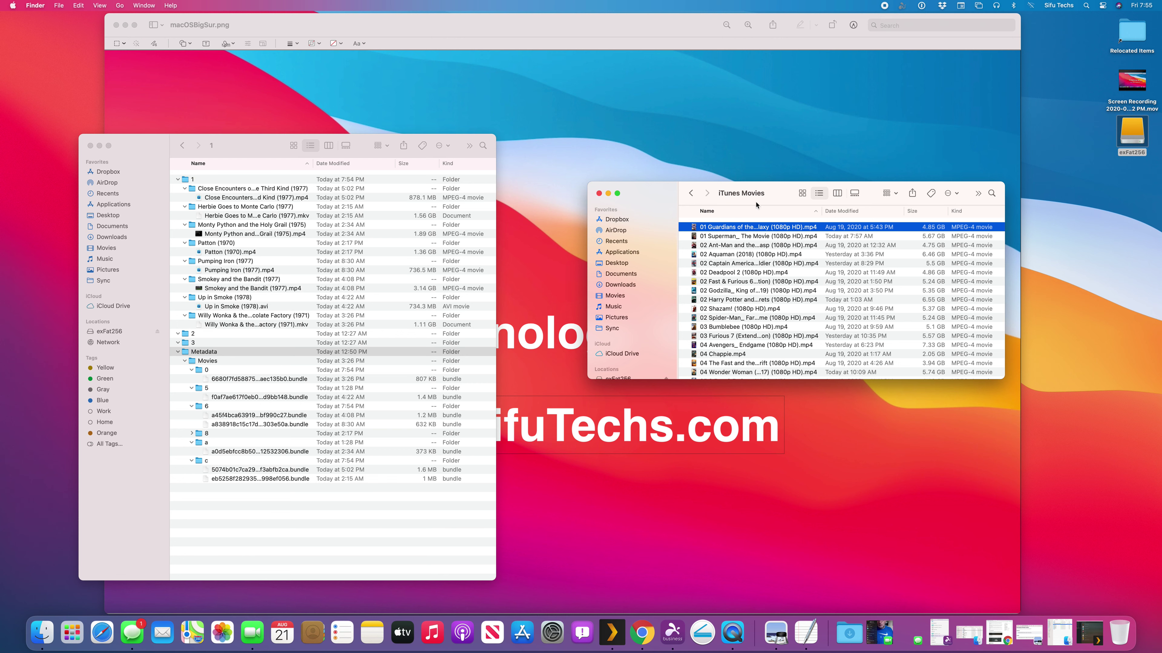
left_click(1134, 140)
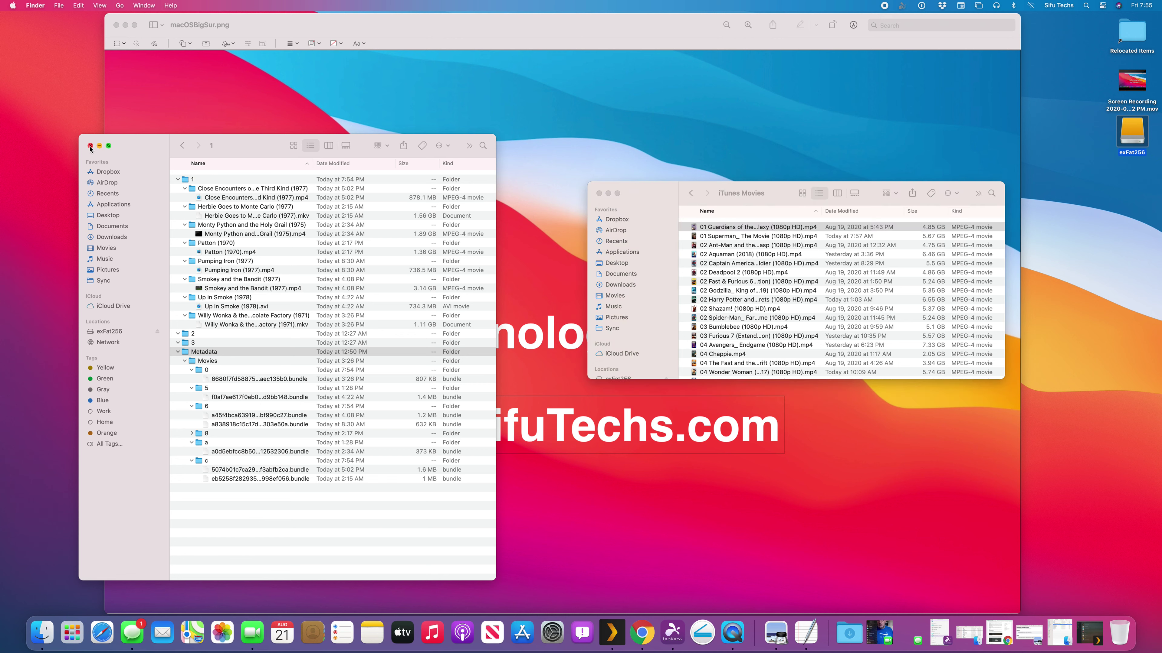
left_click(244, 189)
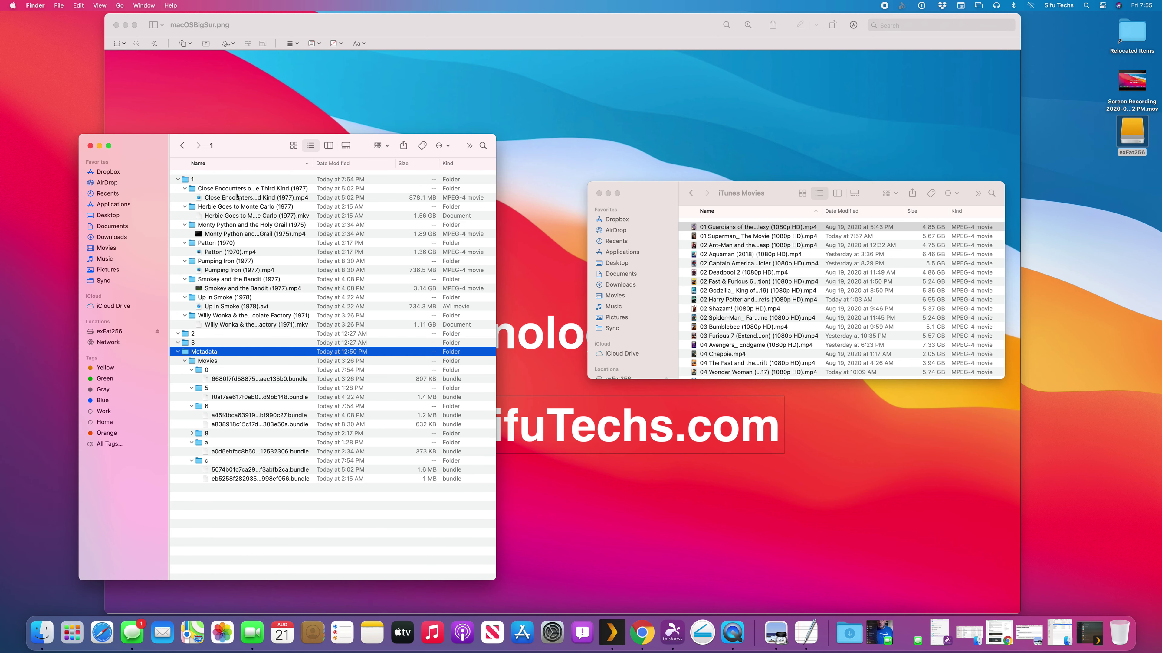
left_click(223, 327, "shift")
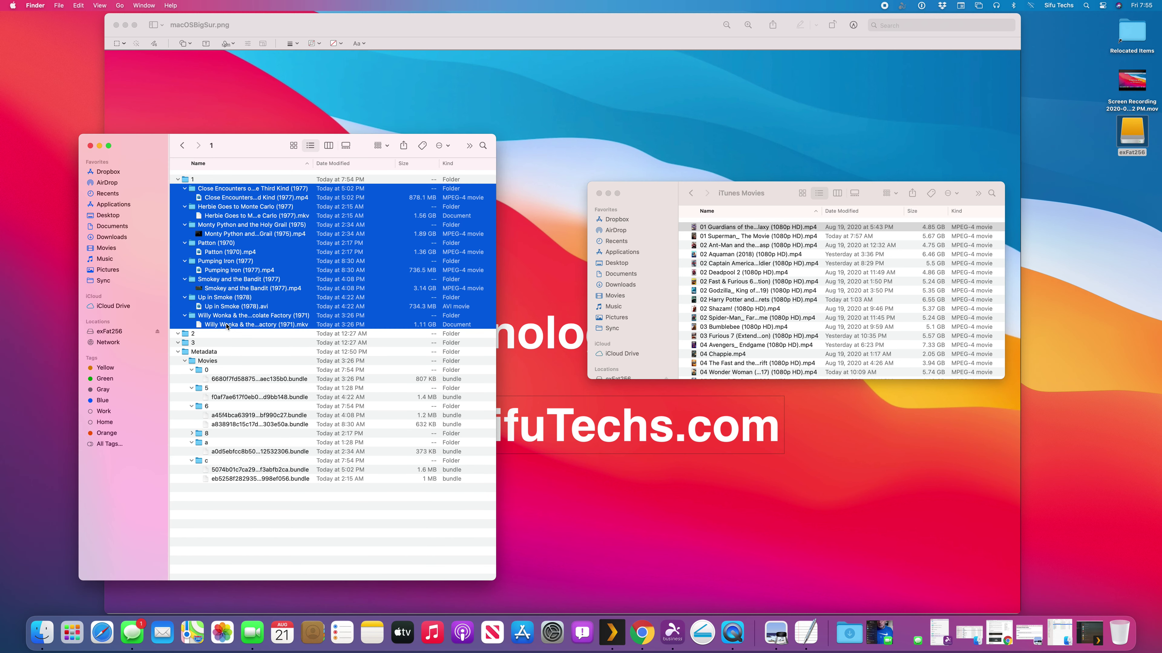
left_click(1093, 638)
left_click_drag(541, 39, 645, 48)
left_click(155, 152)
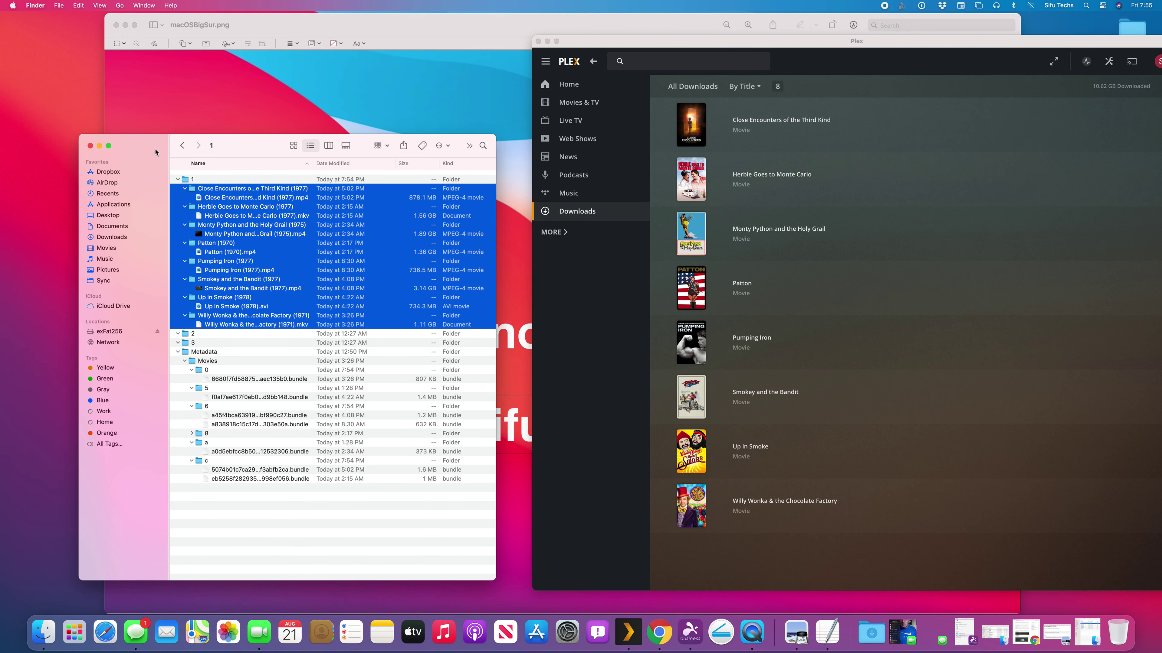
right_click(243, 204)
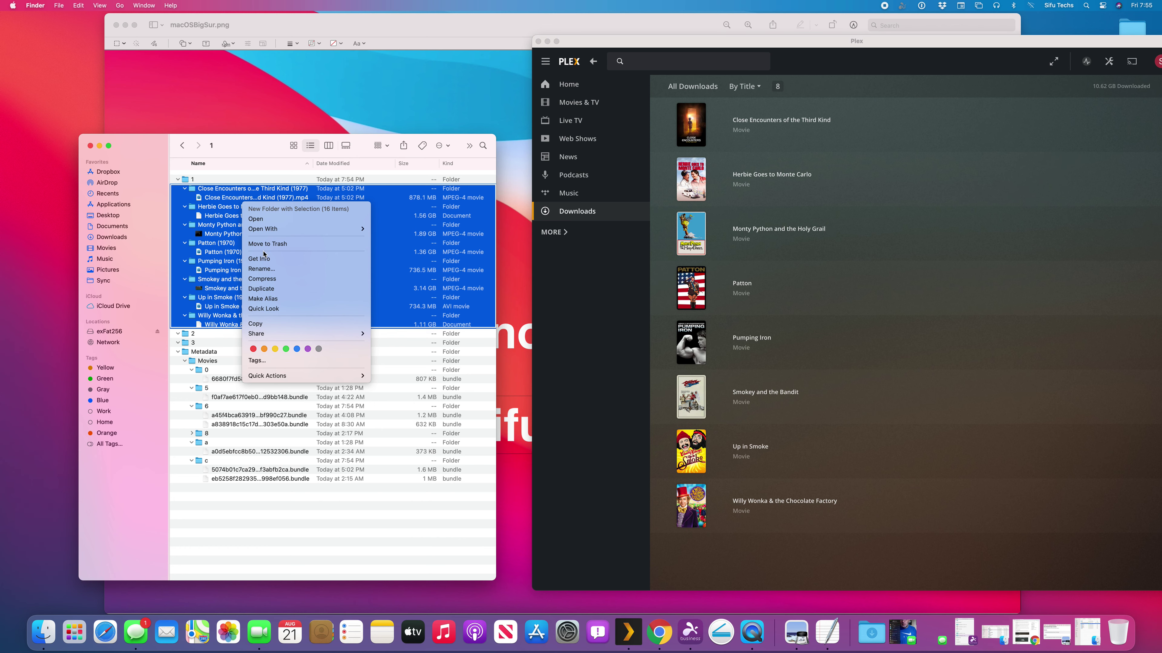
left_click(270, 244)
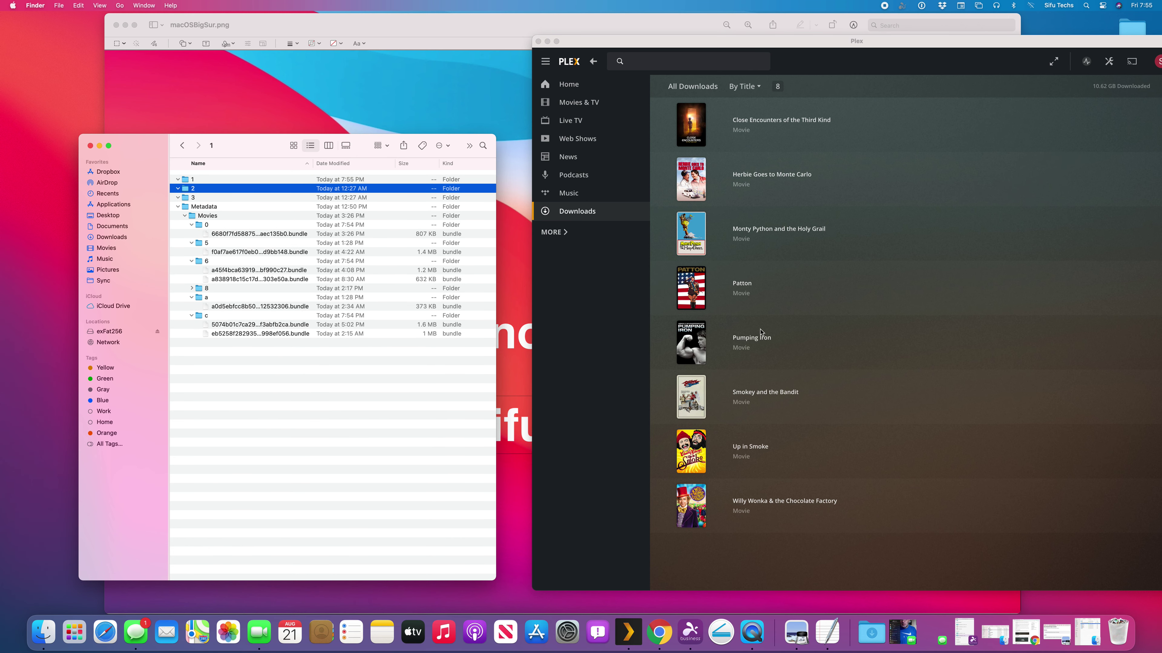
Empty the Trash to permanently erase the removed movie files.
right_click(1126, 639)
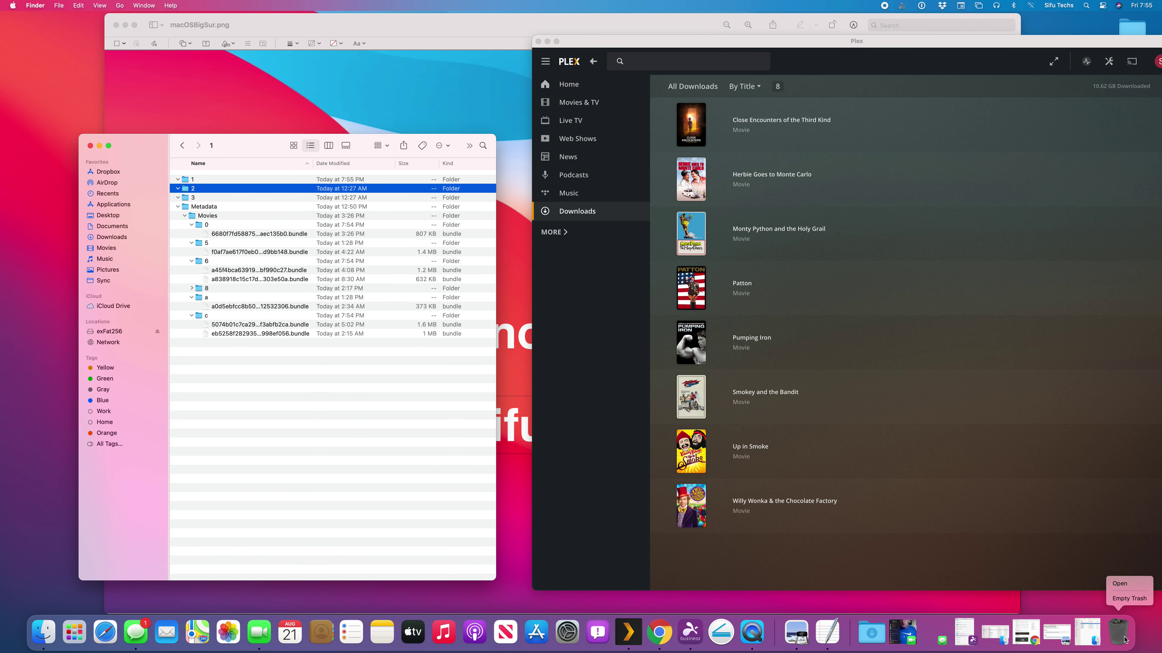
left_click(1129, 598)
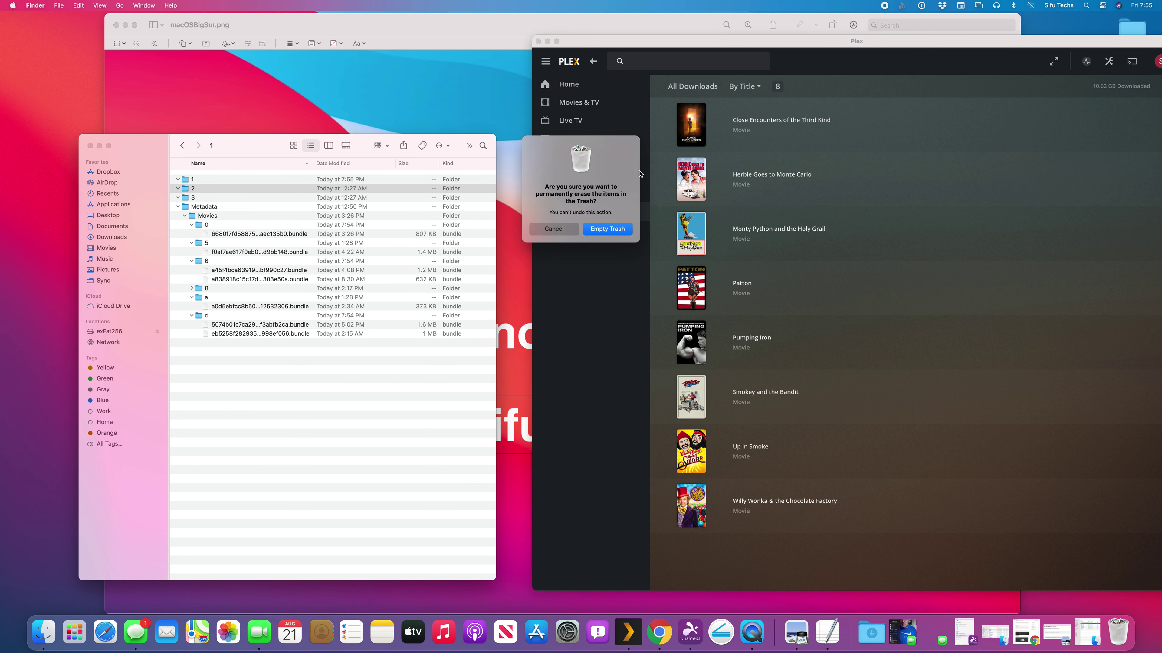
left_click(608, 229)
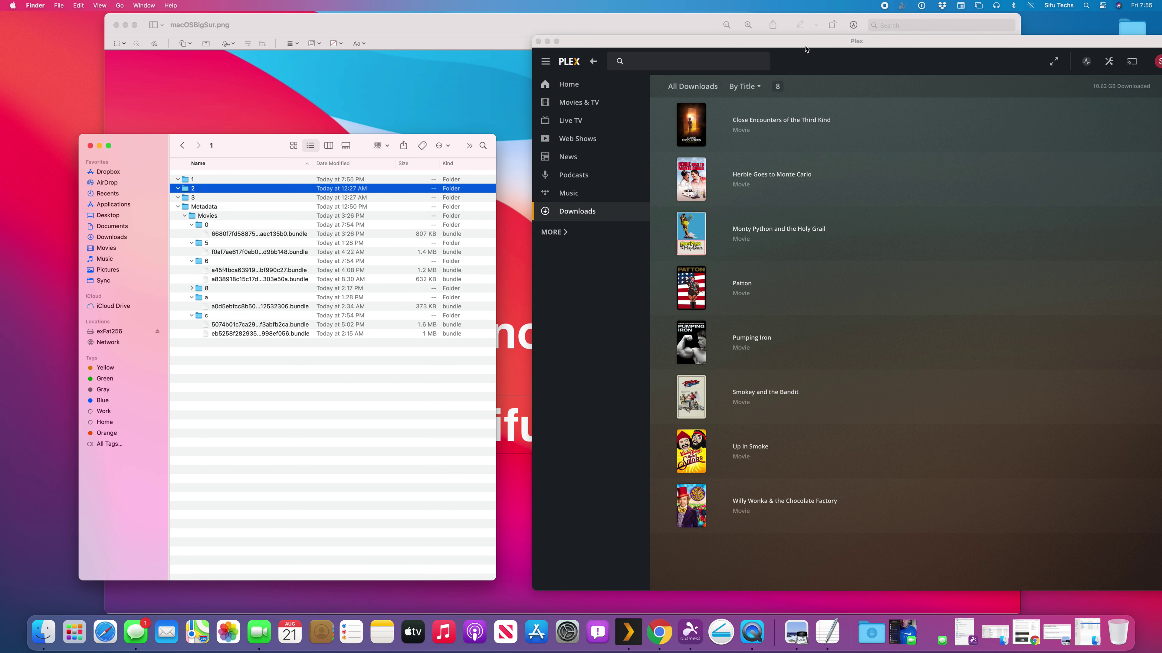
Check the Plex Downloads list and the activity list after the file removal, and minimize the Plex window.
left_click_drag(808, 46, 513, 44)
left_click(257, 85)
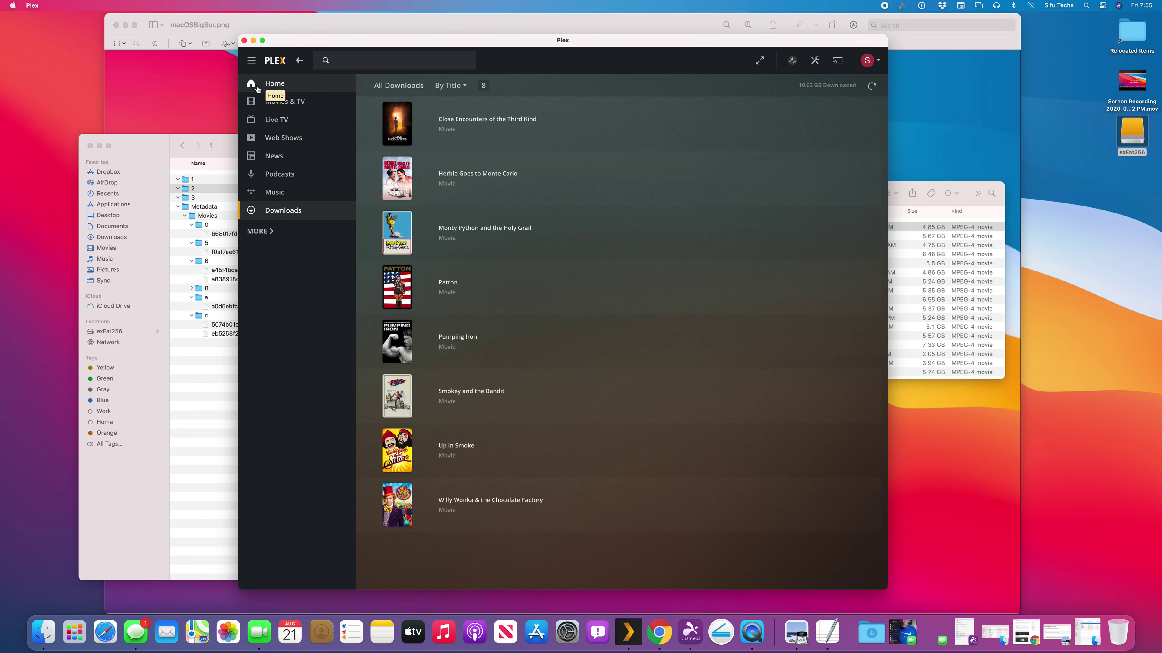
left_click(281, 210)
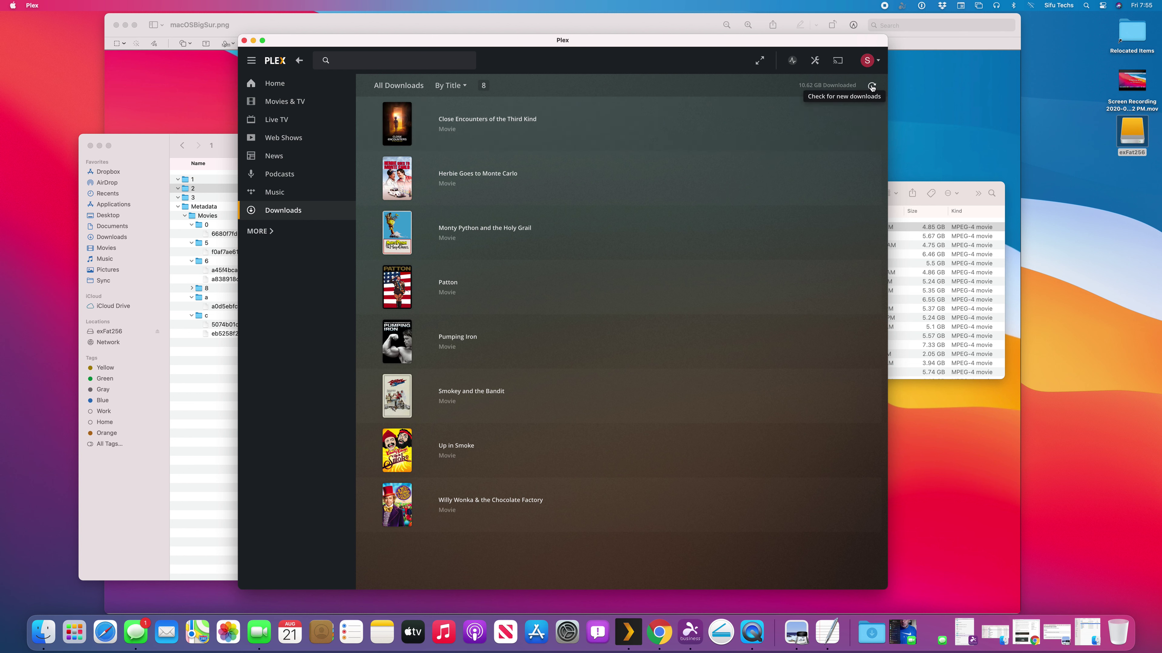
left_click(792, 59)
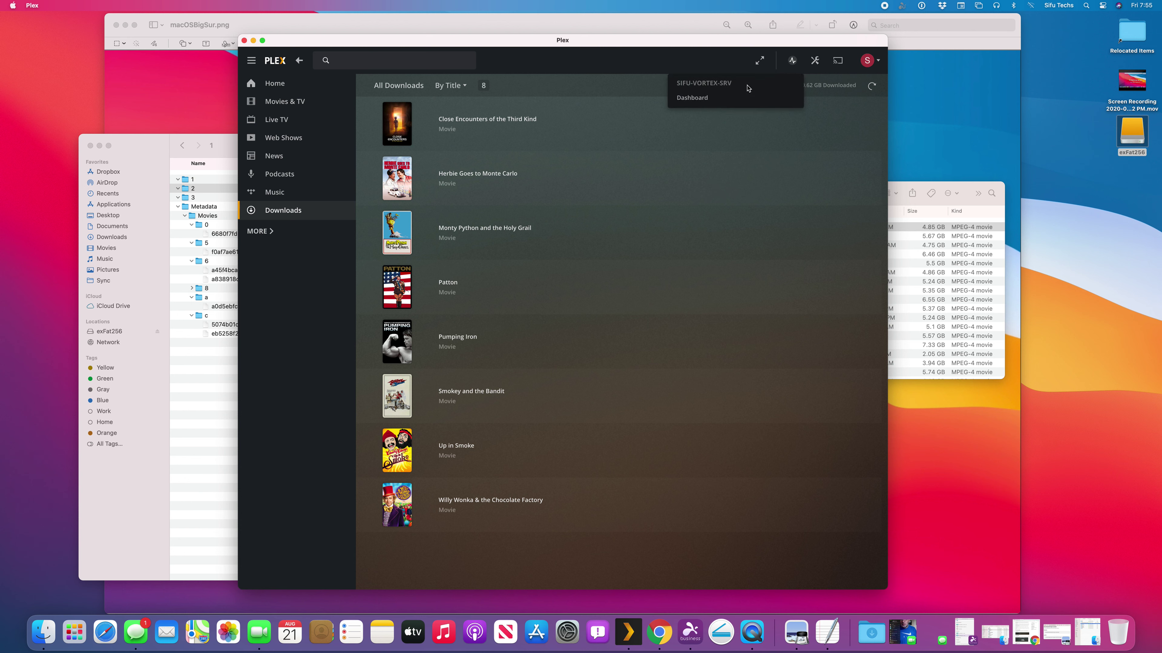
left_click(608, 85)
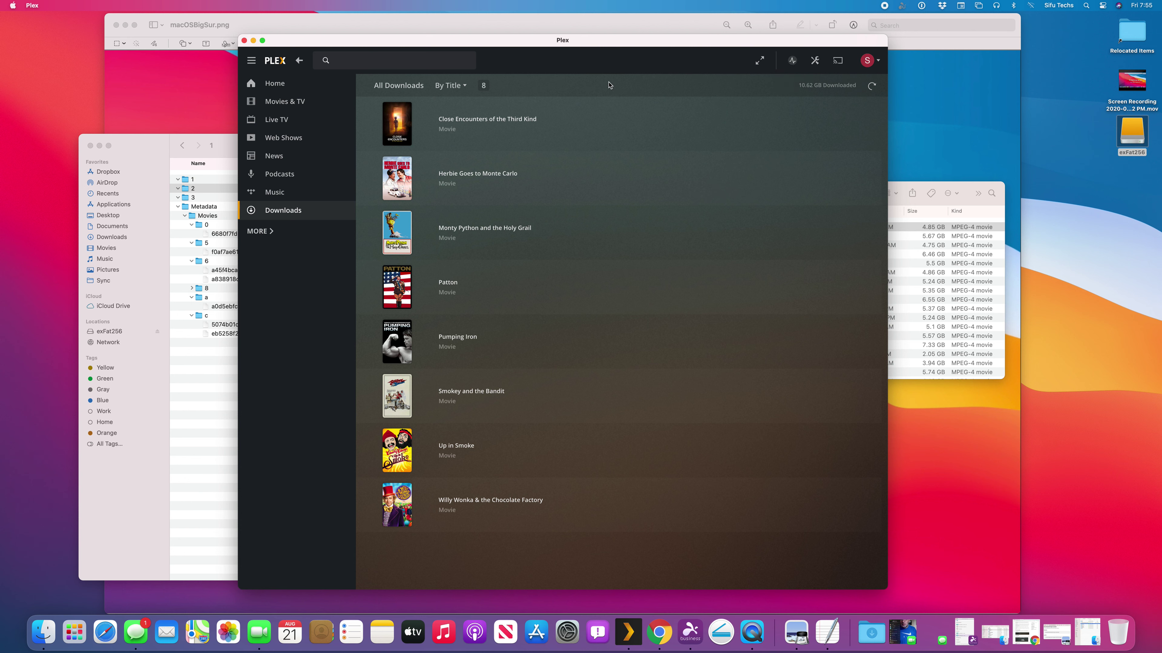
left_click(253, 40)
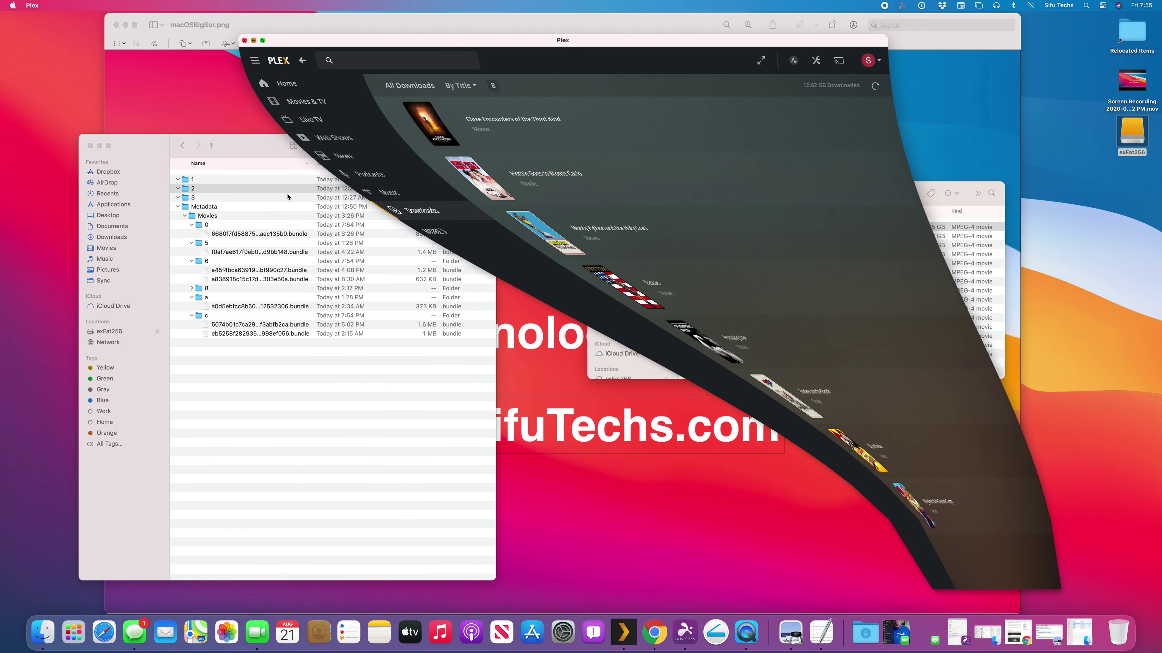
Switch to Splashtop Business and connect to the remote HPL Windows computer.
left_click(660, 196)
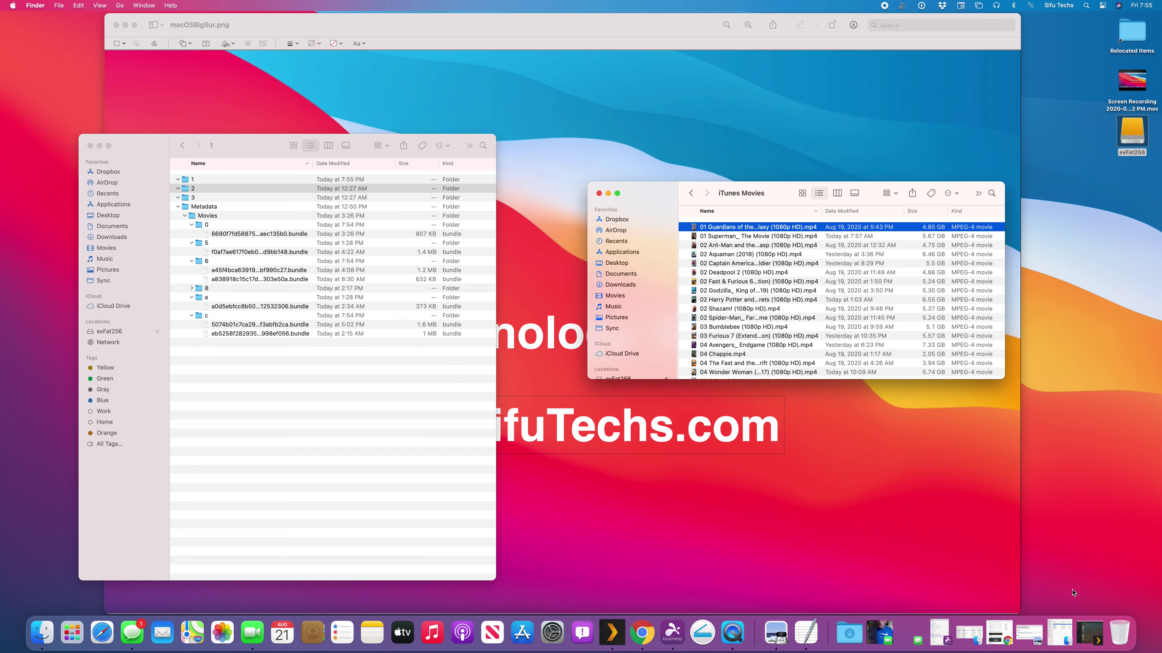
left_click(939, 637)
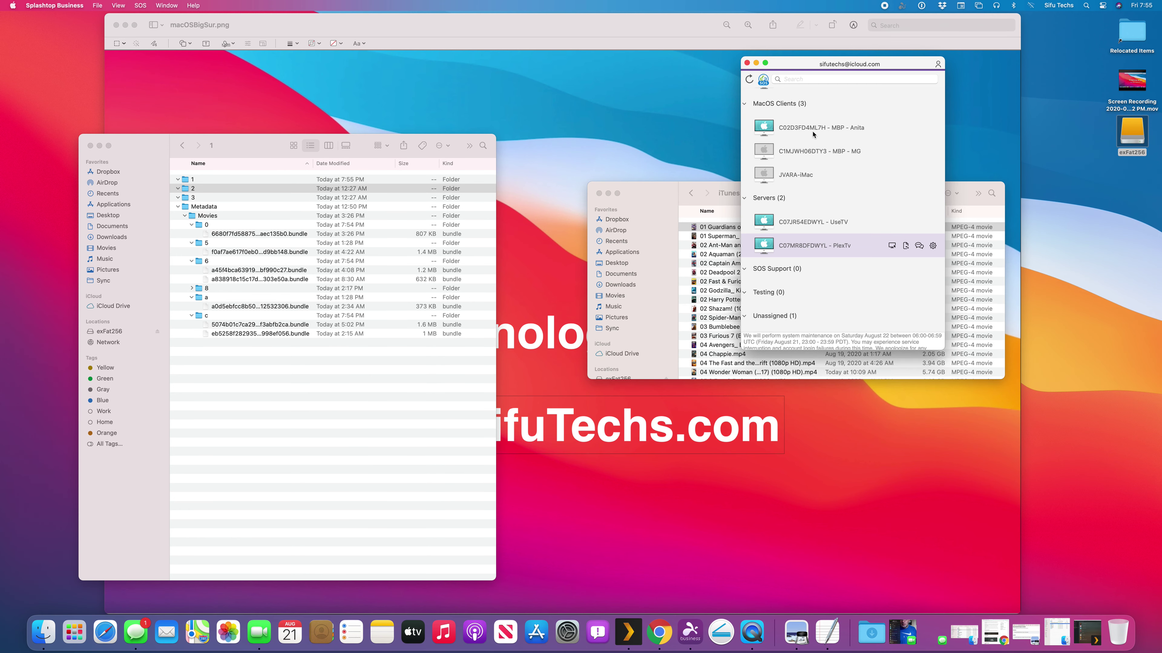
double_click(808, 155)
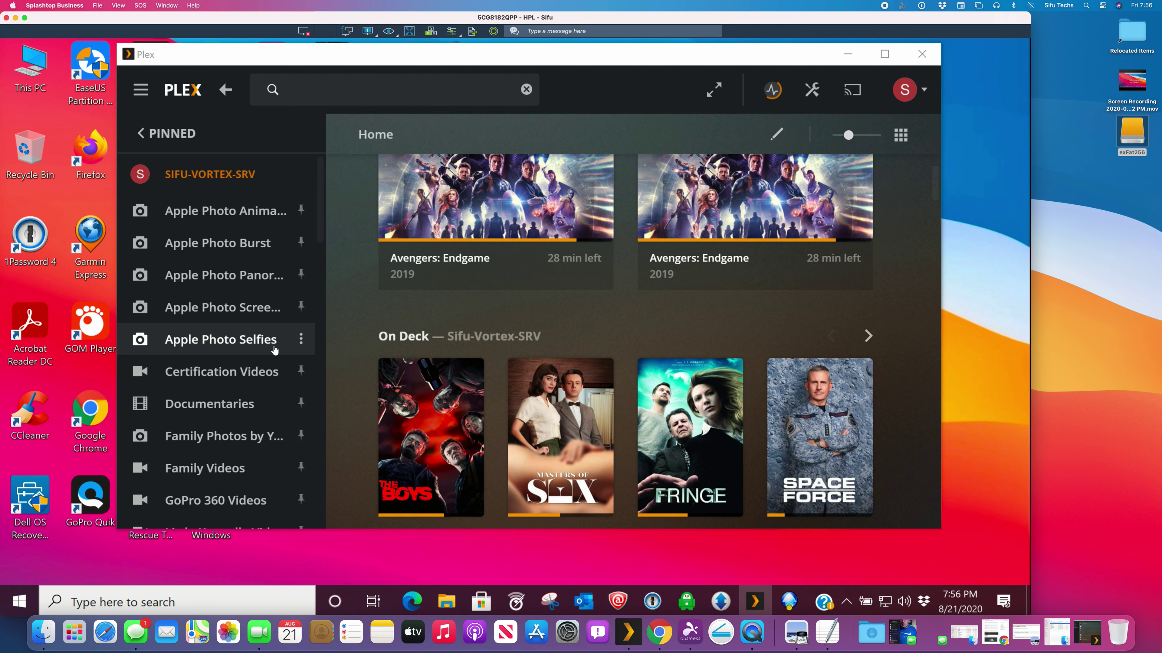
left_click(22, 612)
left_click(21, 607)
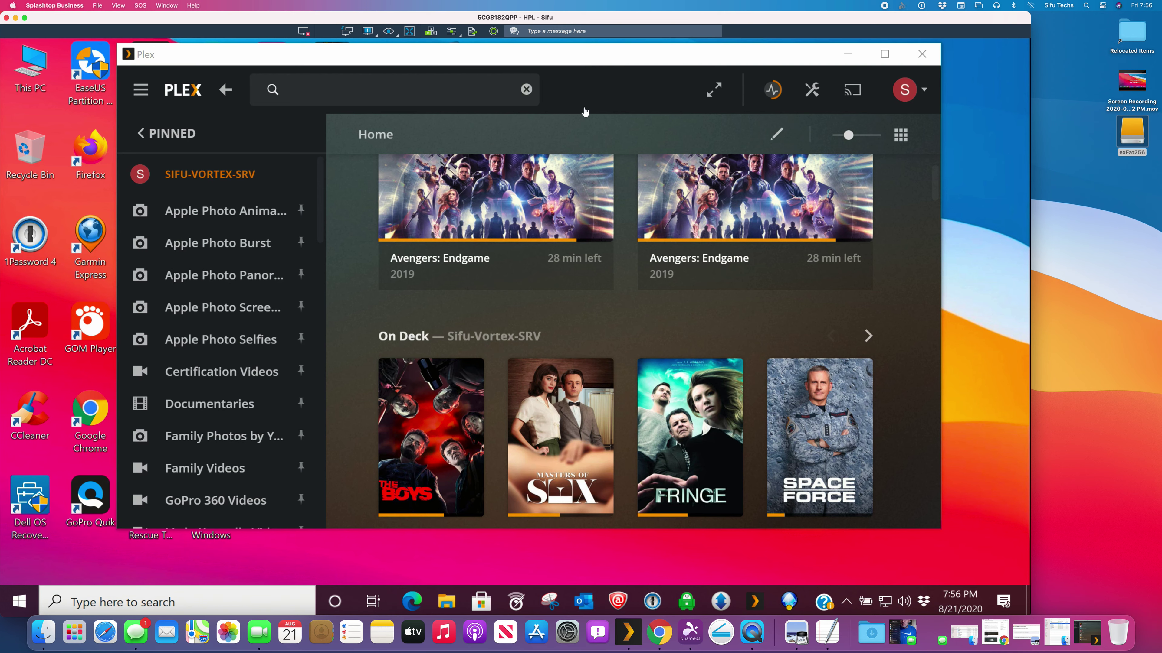
Check the current download activity in Plex on the remote Windows computer.
mouse_move(480, 58)
left_mouse_down()
mouse_move(536, 64)
mouse_move(485, 60)
left_mouse_up()
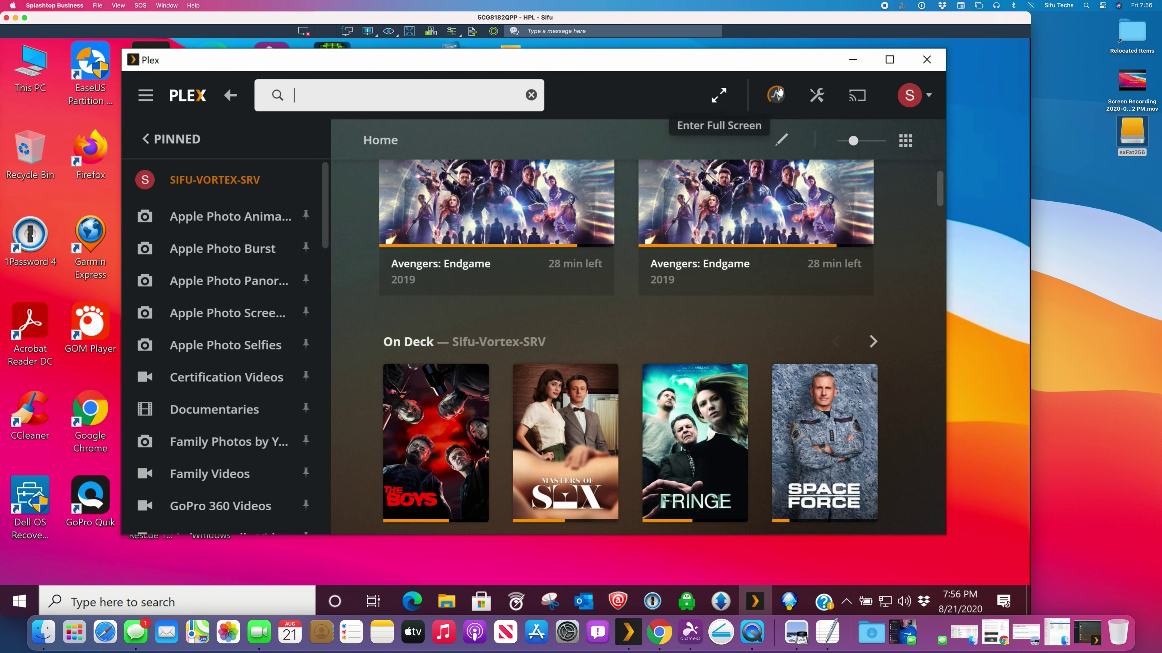
left_click(776, 104)
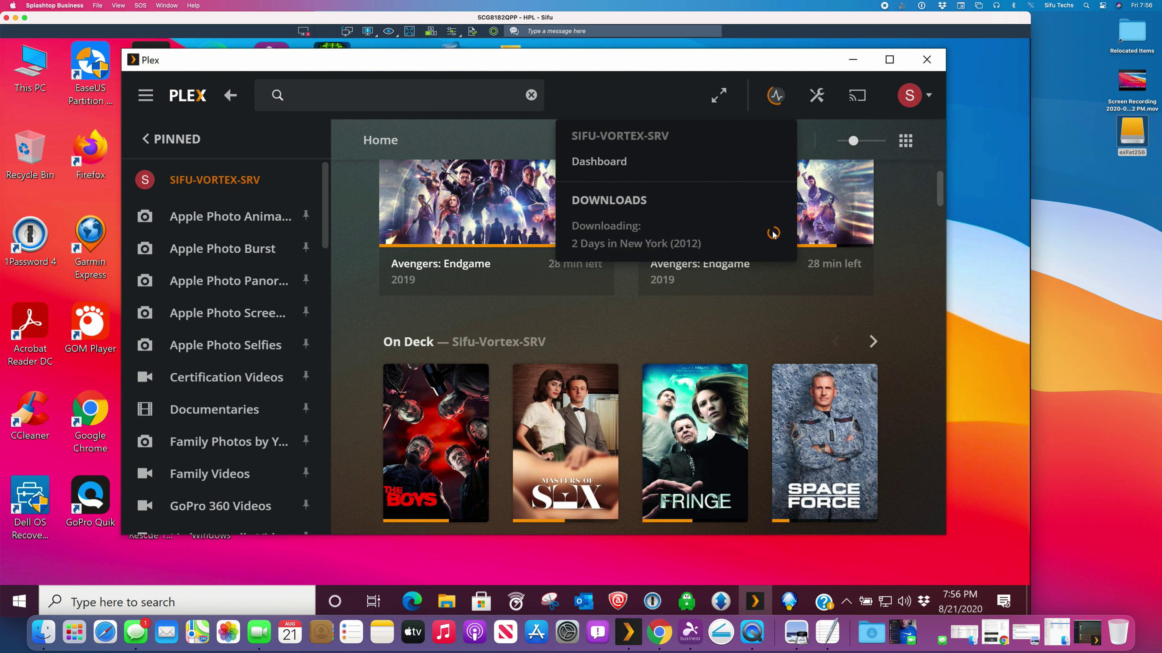
left_click(287, 223)
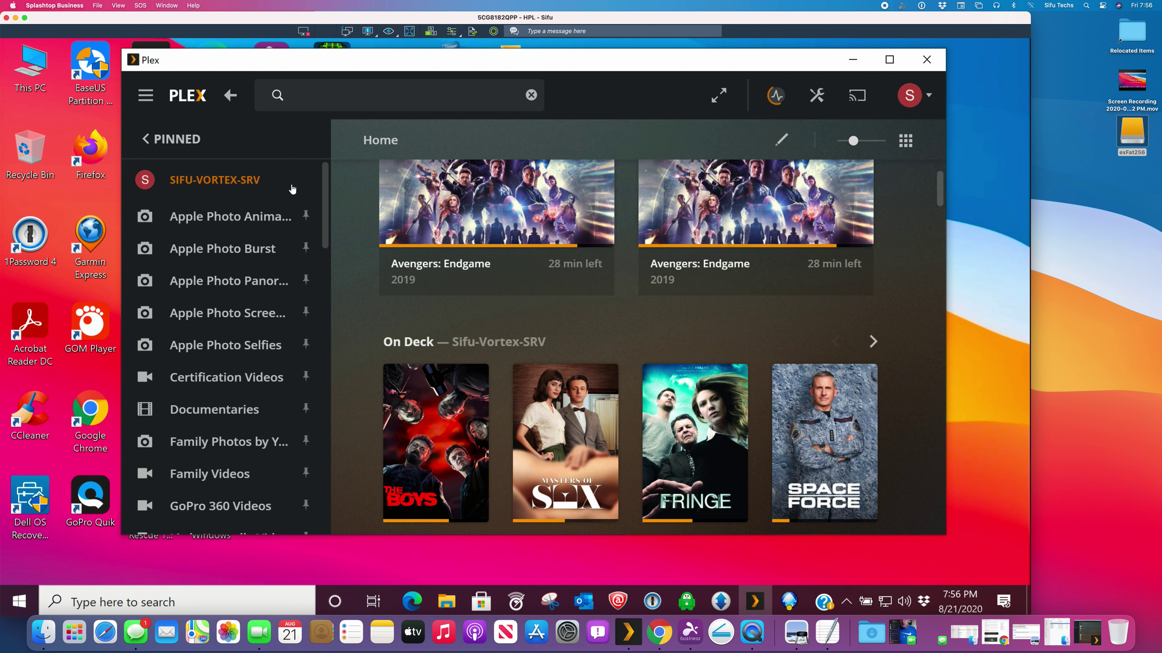
Leave the server's library list and open Plex's Downloads page to view the 2 Days in New York download.
left_click(169, 139)
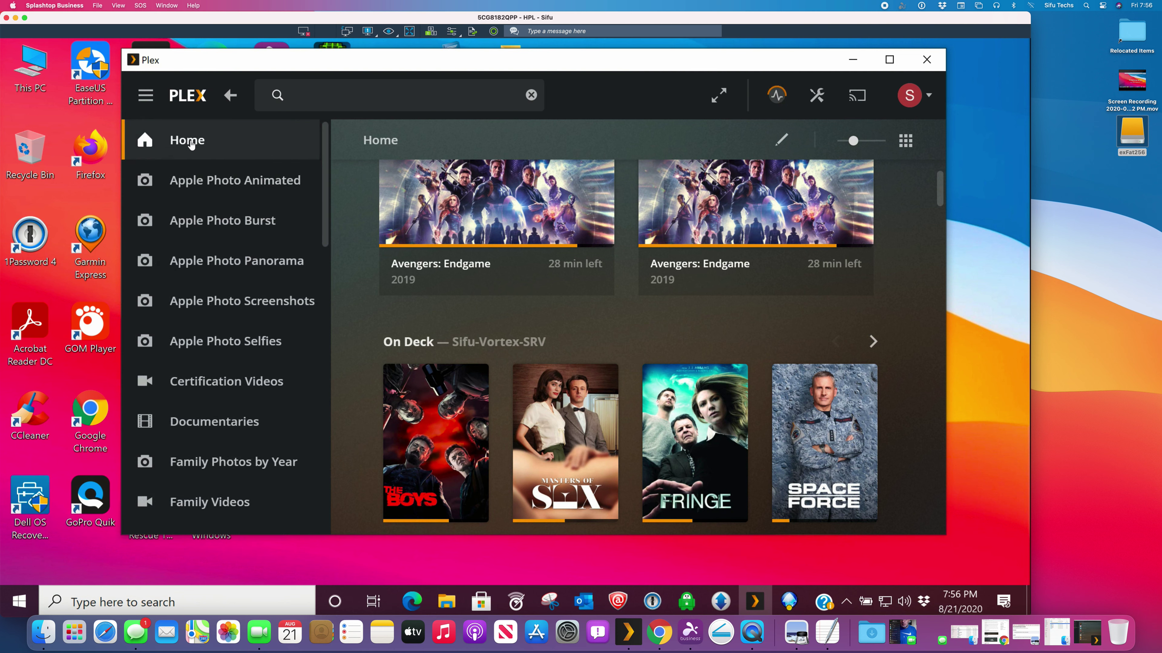
left_click_drag(322, 244, 340, 478)
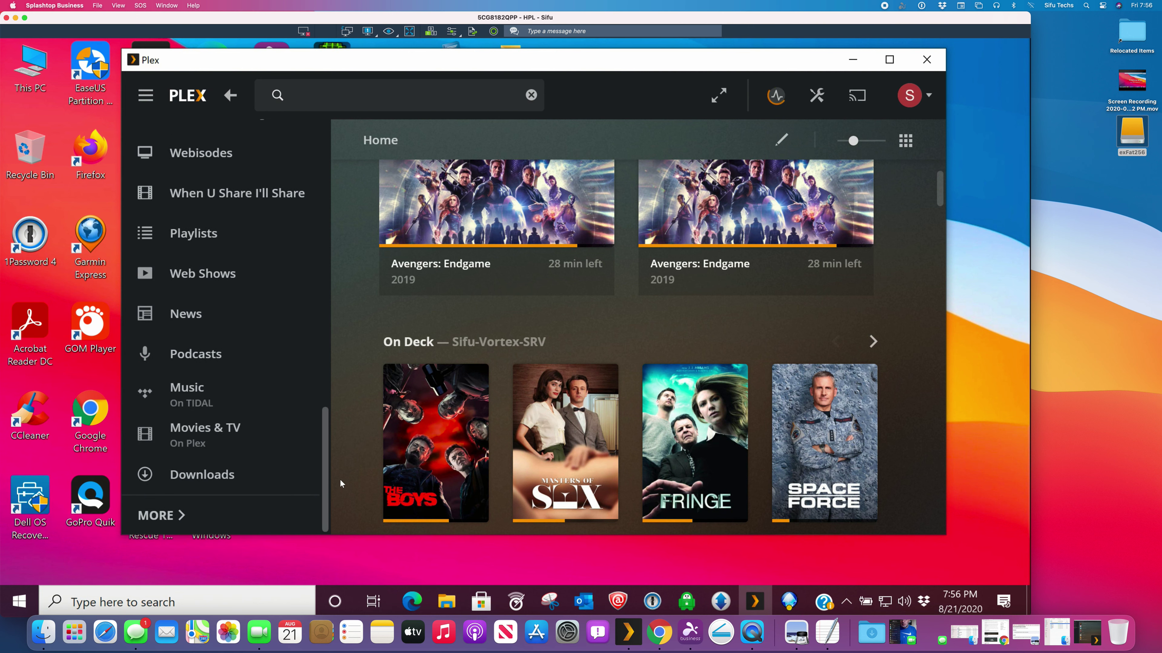
left_click(216, 475)
mouse_move(505, 206)
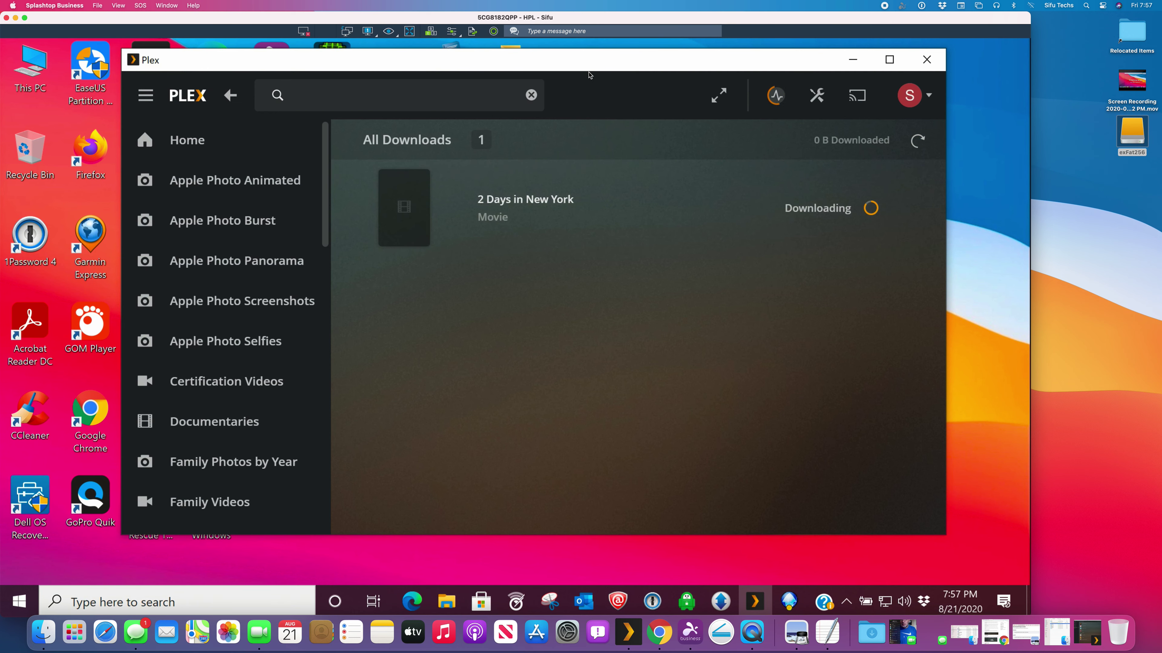
left_click_drag(580, 64, 526, 63)
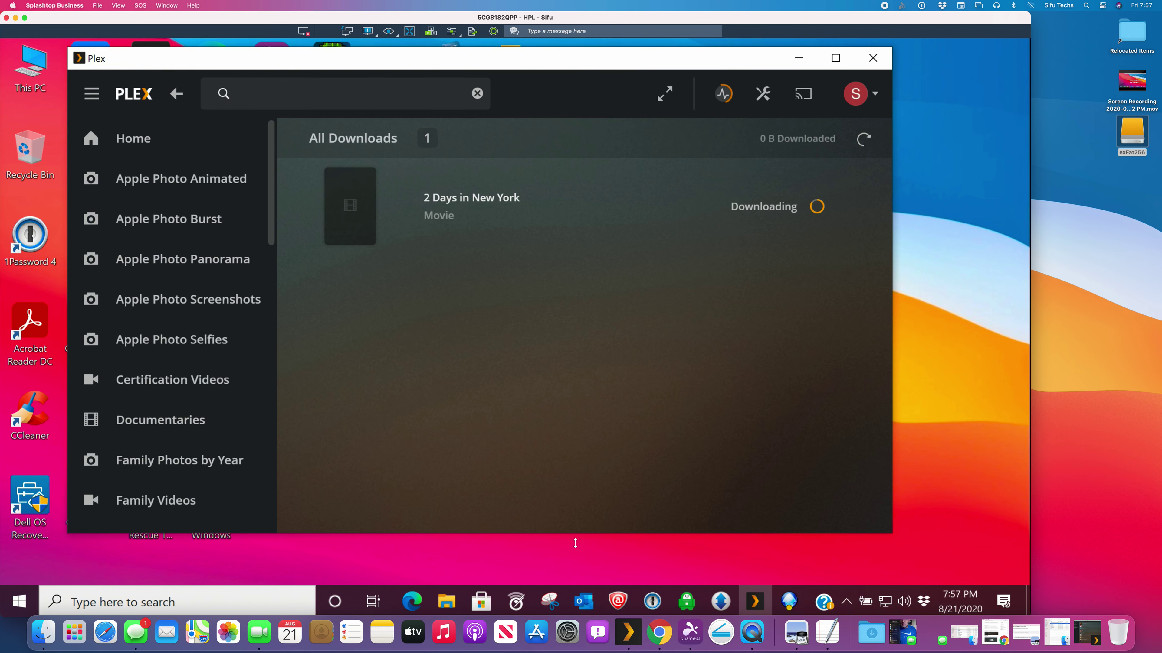
left_click(447, 602)
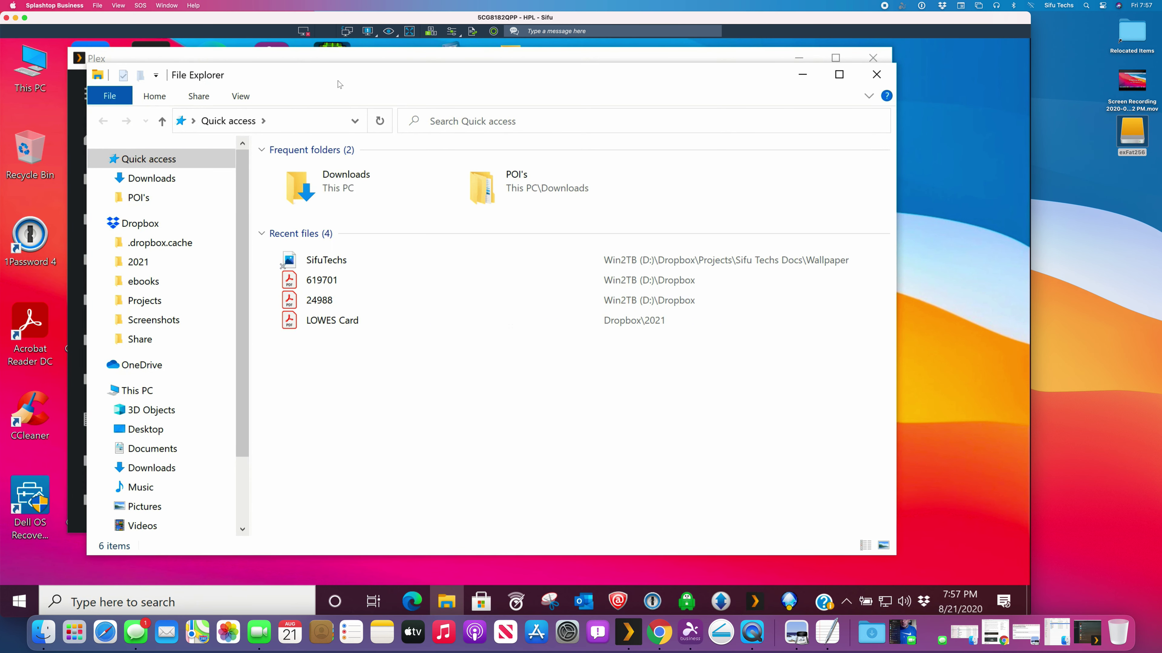
left_click_drag(344, 81, 506, 101)
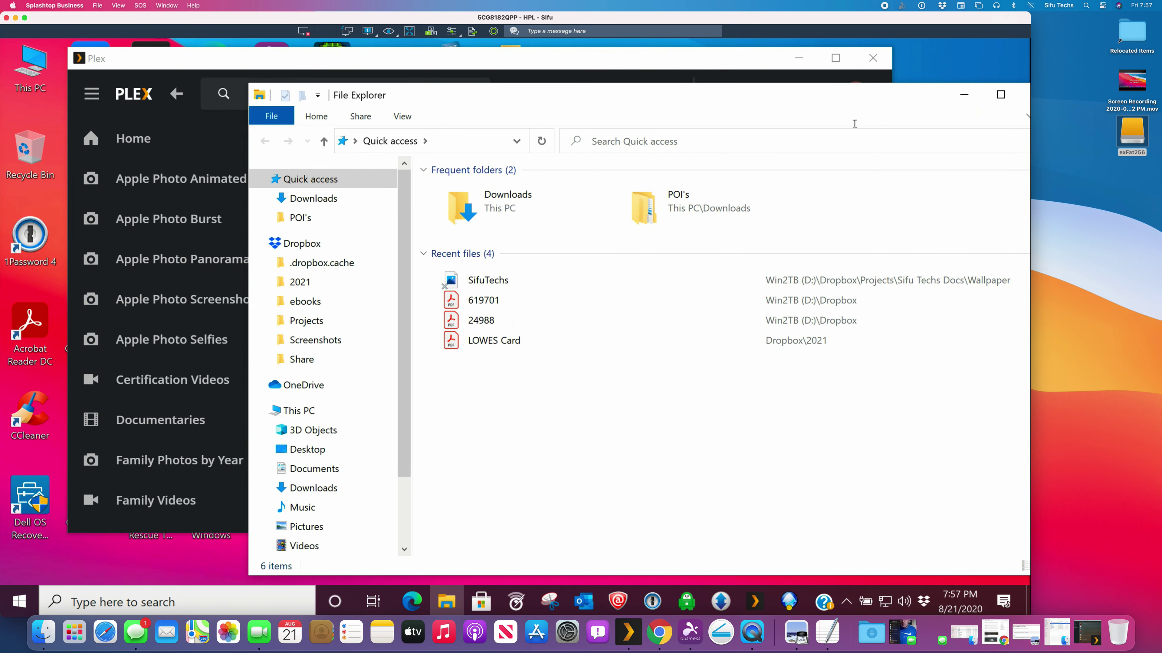
left_click_drag(860, 104, 800, 95)
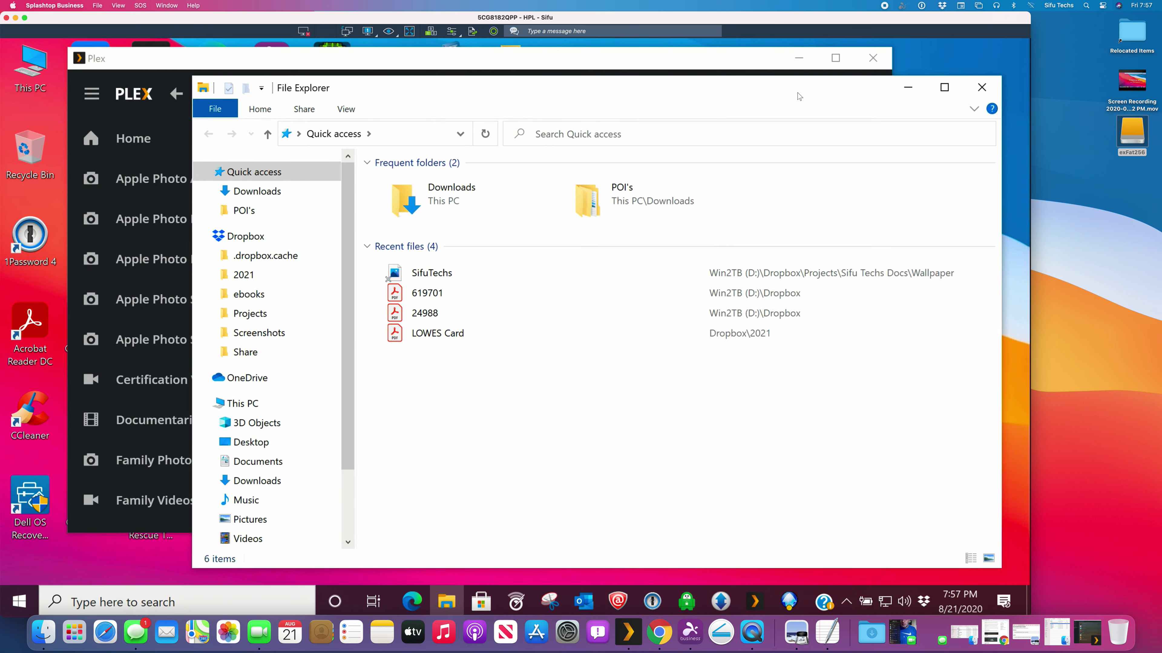
left_click(978, 92)
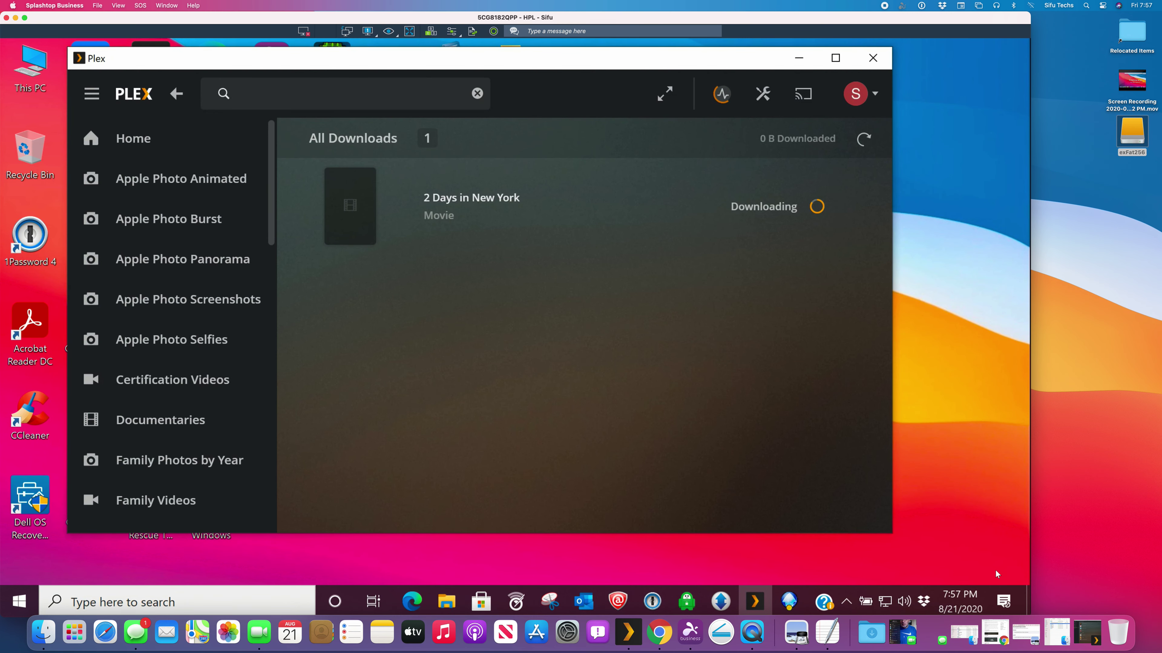
Restore the Downloads Storage Location screenshot and place the remote session window beside it so both can be read.
left_click(1052, 637)
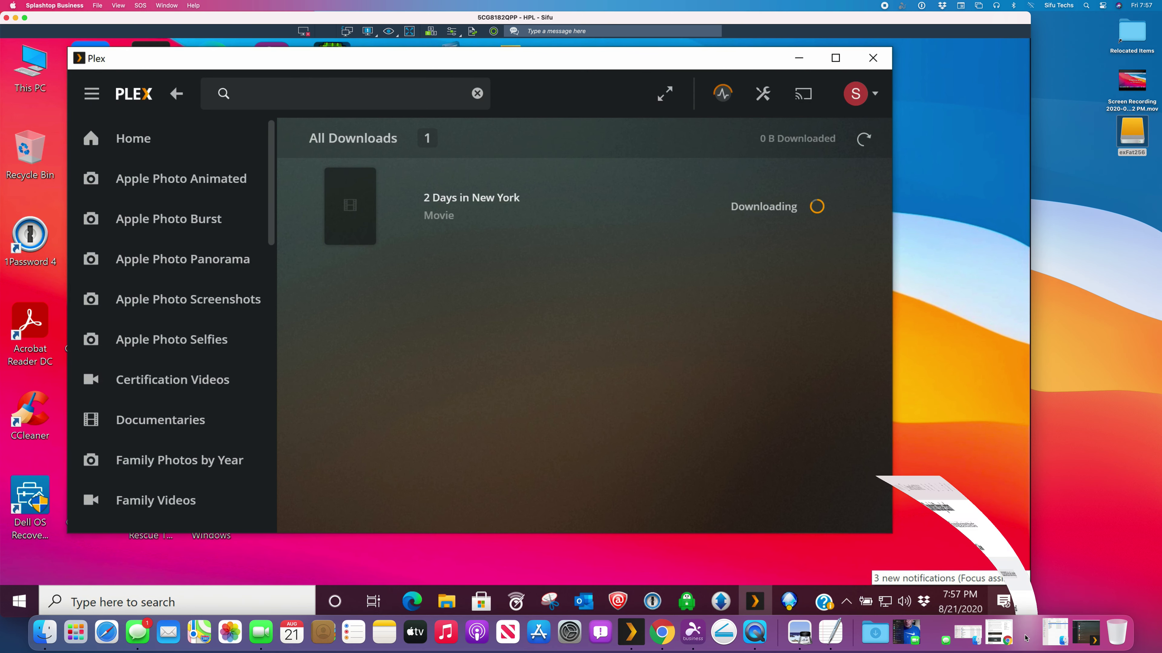
left_click(1006, 586)
left_click_drag(388, 20, 527, 20)
left_click_drag(140, 170, 343, 173)
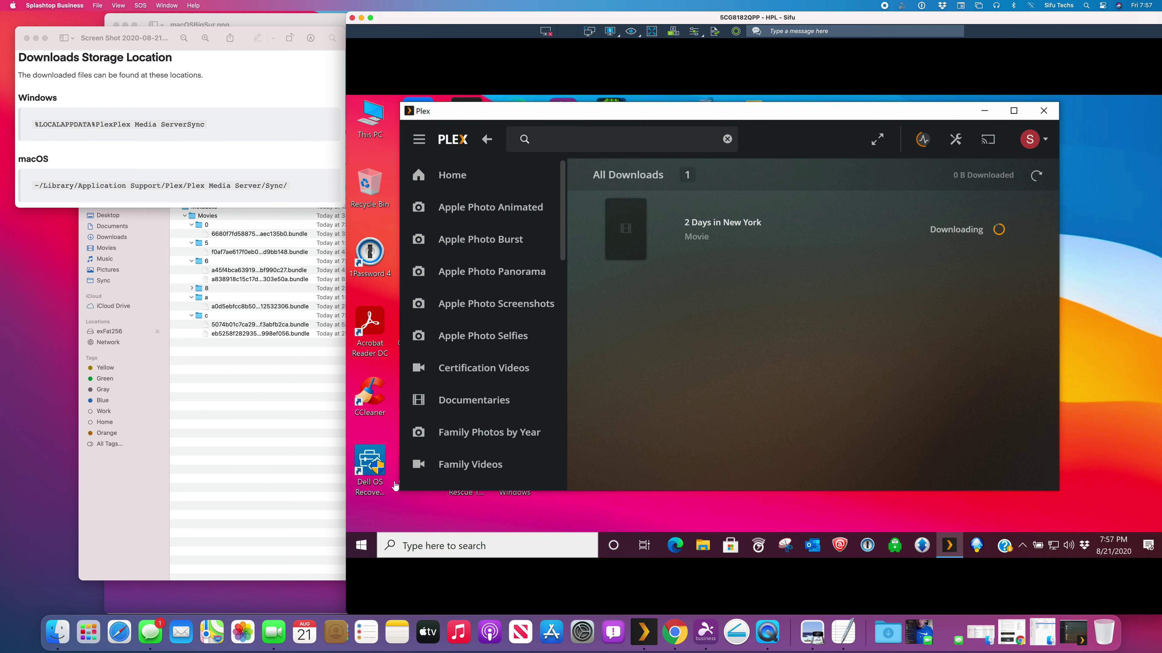
Open the %LOCALAPPDATA%\ folder through the Windows Run dialog.
right_click(366, 552)
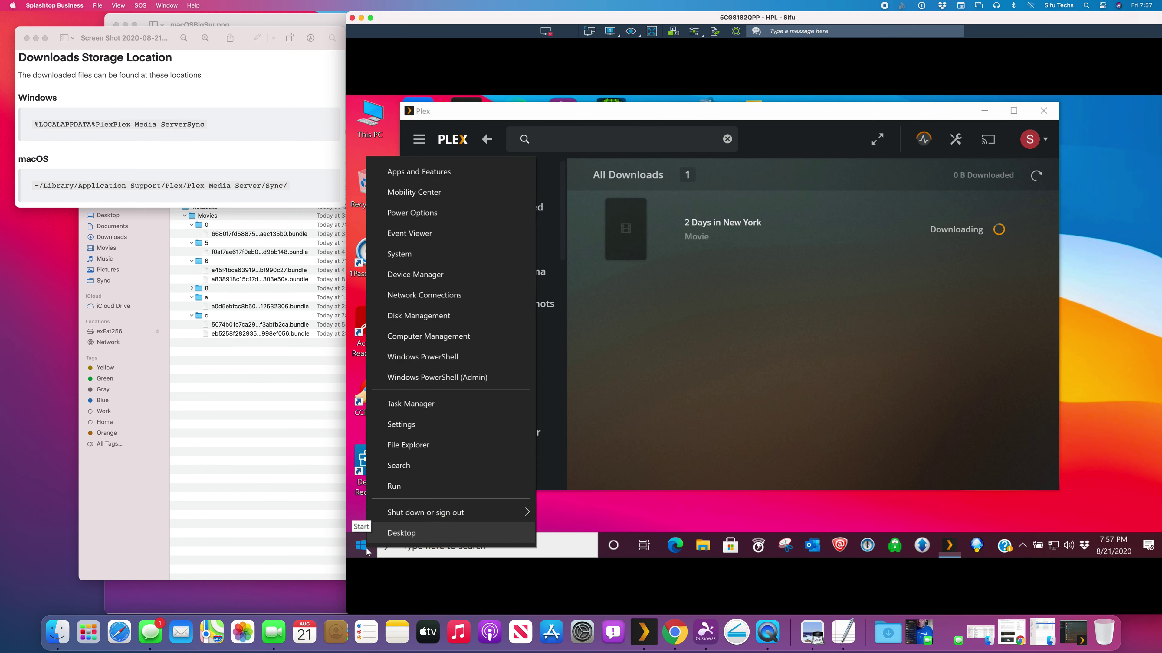
left_click(403, 486)
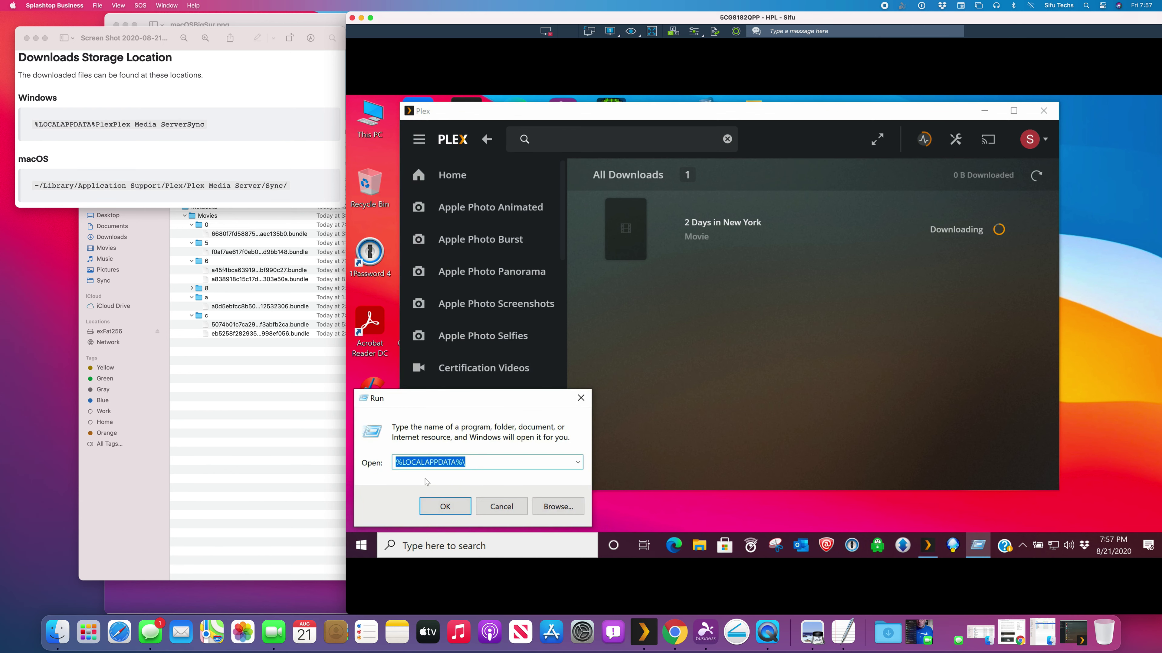
left_click(577, 463)
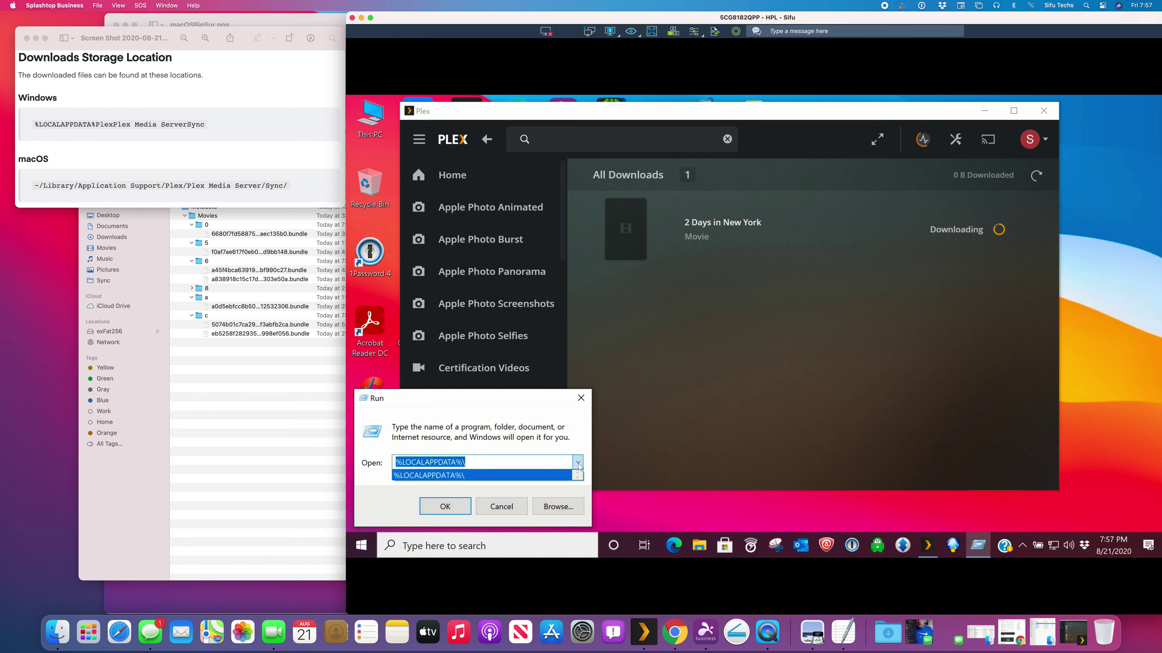
left_click(485, 465)
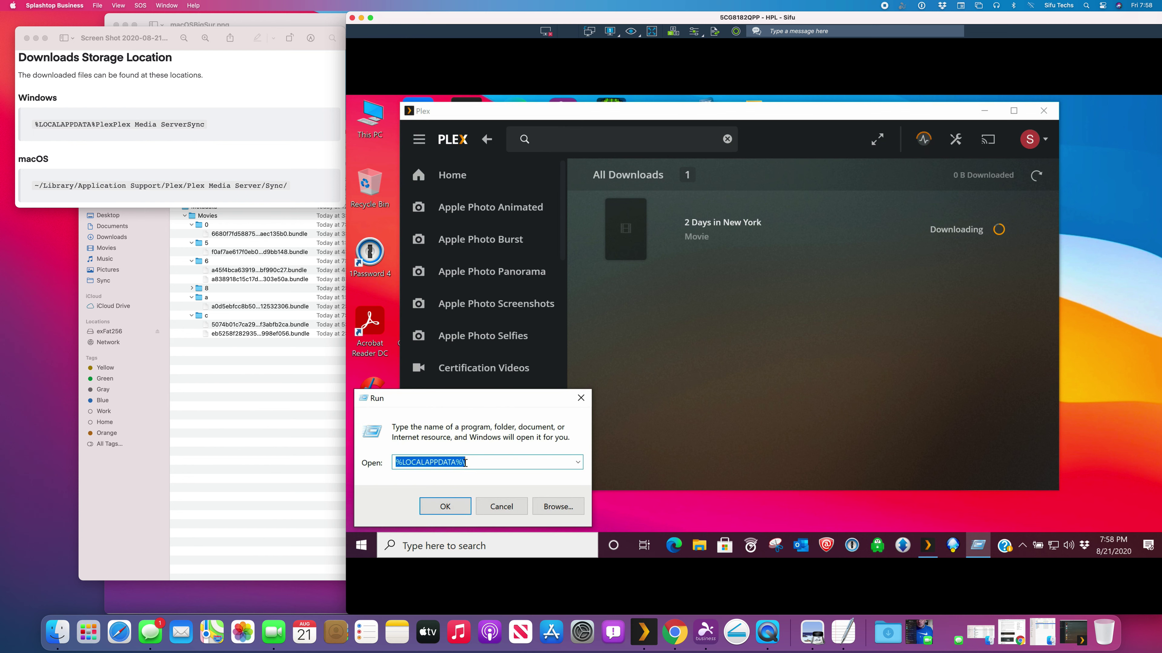
left_click(444, 507)
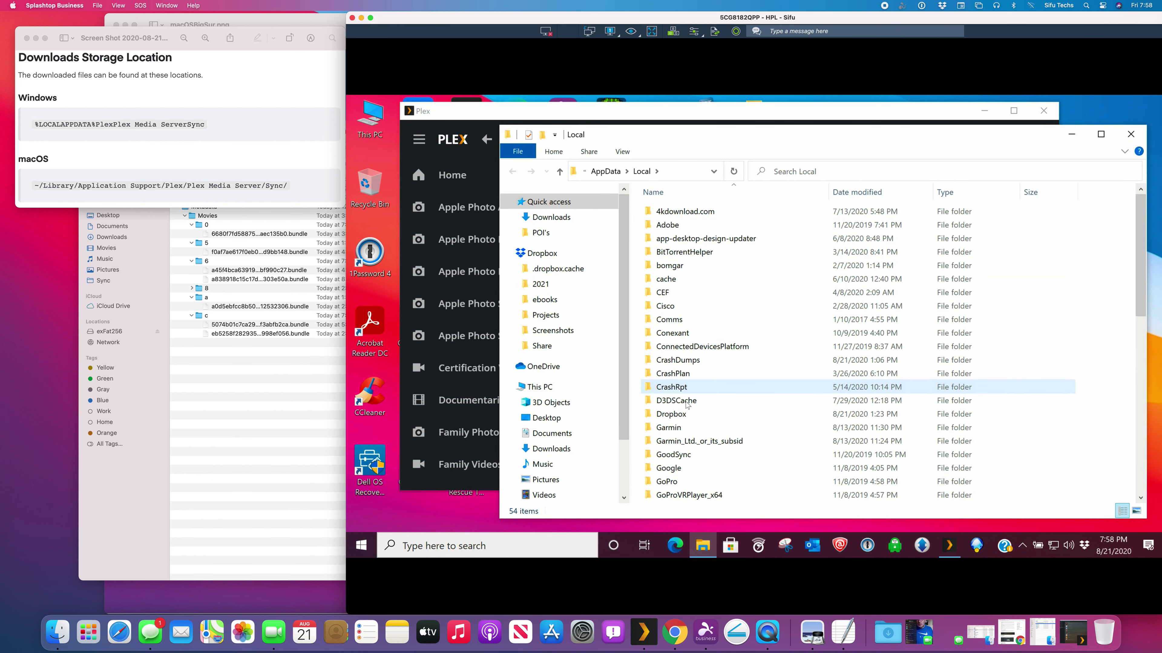
Go from the Local folder into Plex, Plex Media Server and Sync, following the Windows path in the storage location screenshot.
scroll(686, 404, "down", 6)
scroll(686, 404, "down", 2)
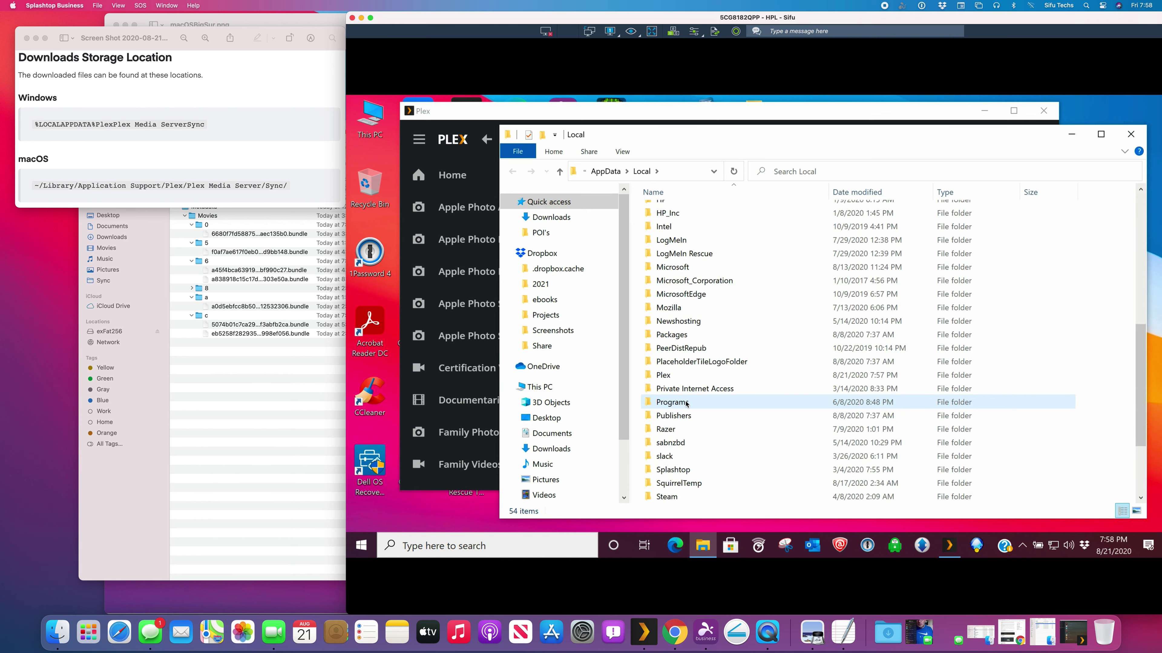
double_click(663, 376)
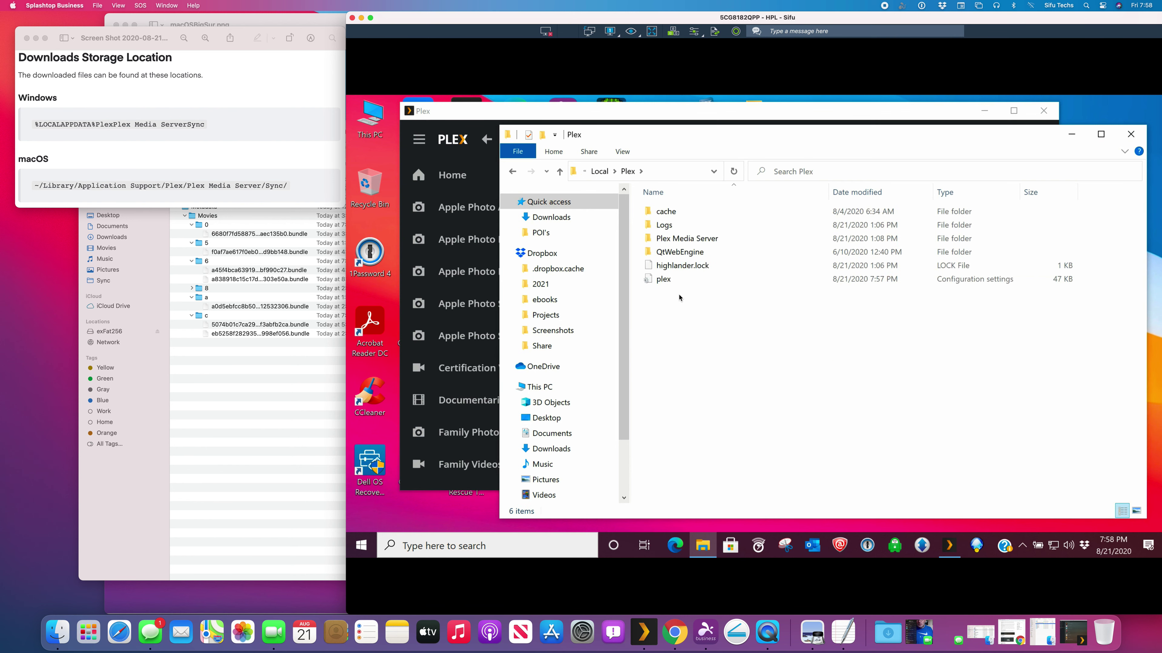
left_click(100, 129)
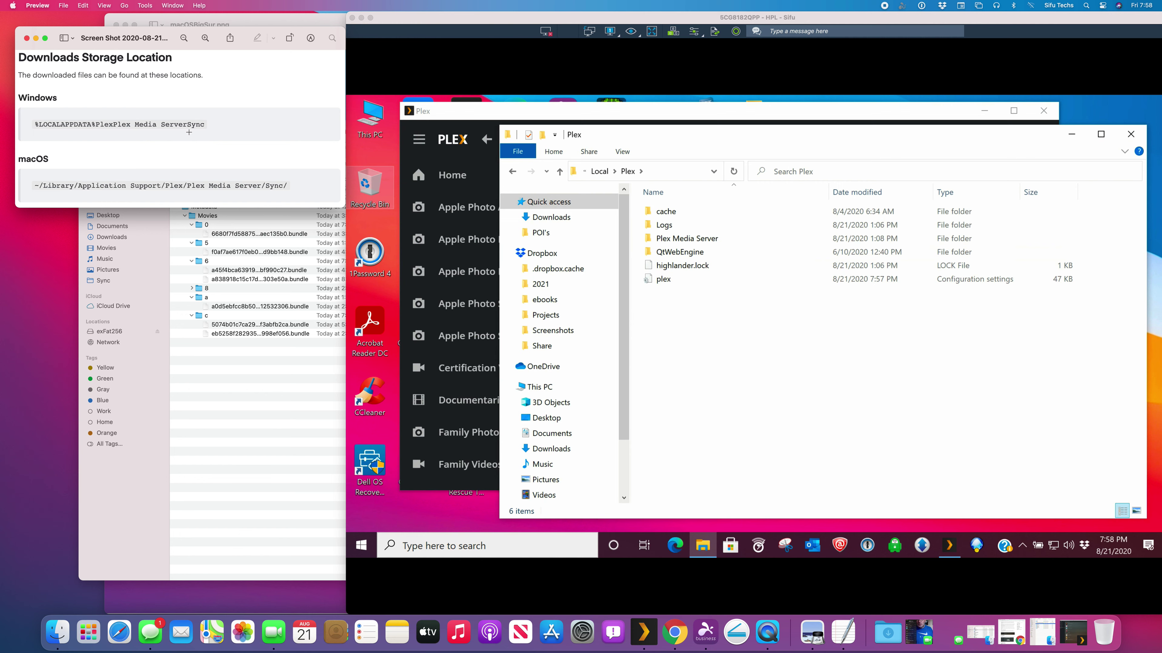
left_click(682, 244)
left_click(683, 243)
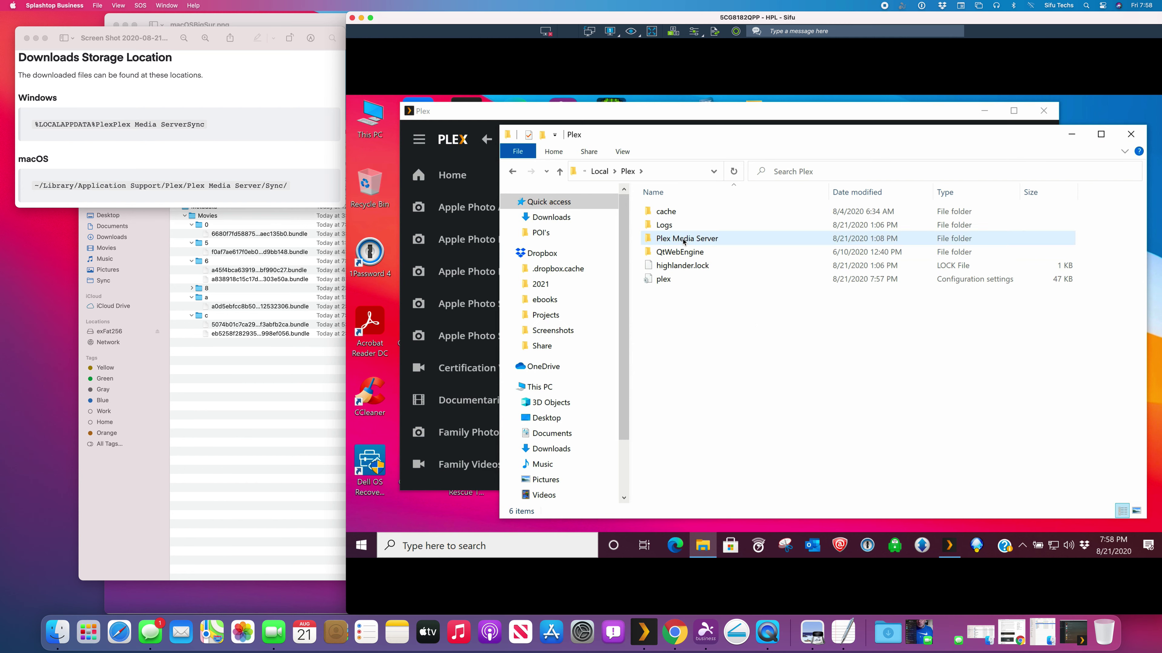
double_click(684, 243)
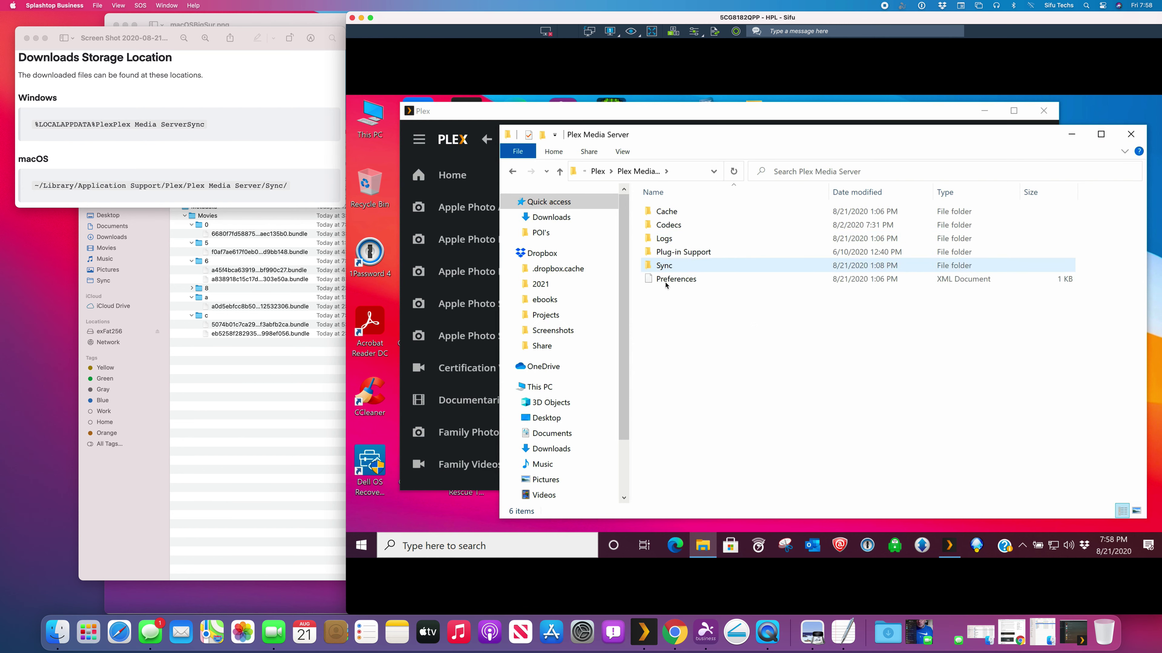
double_click(666, 266)
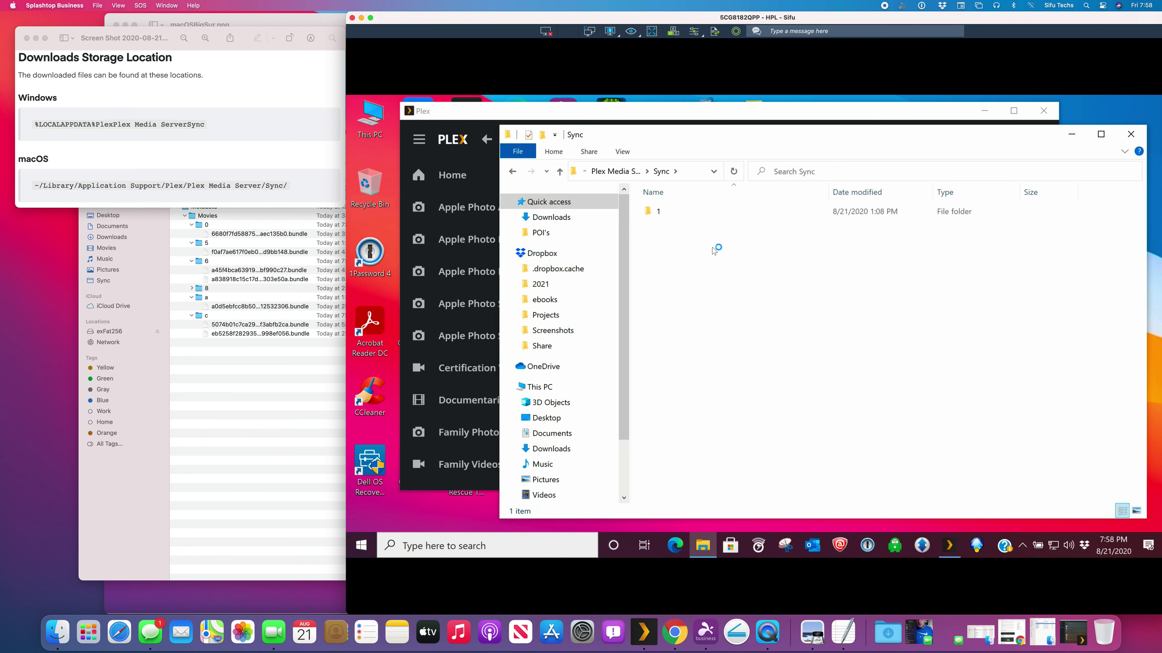
Open folder 1 inside Sync and look inside its subfolder 1.
mouse_move(652, 215)
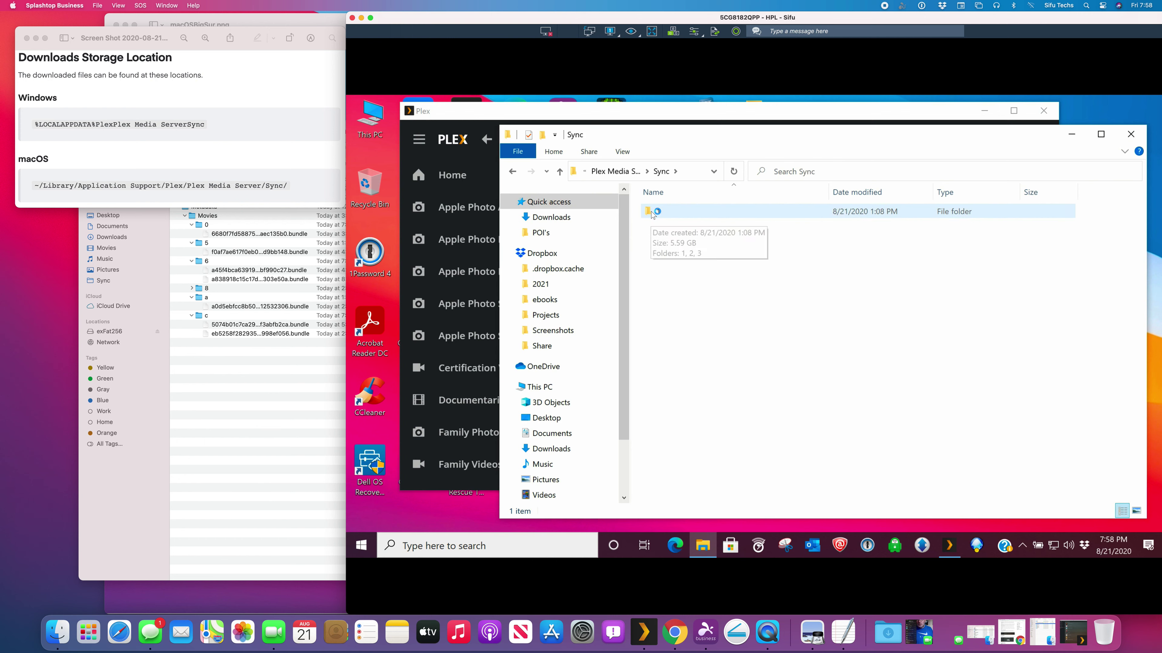
double_click(653, 213)
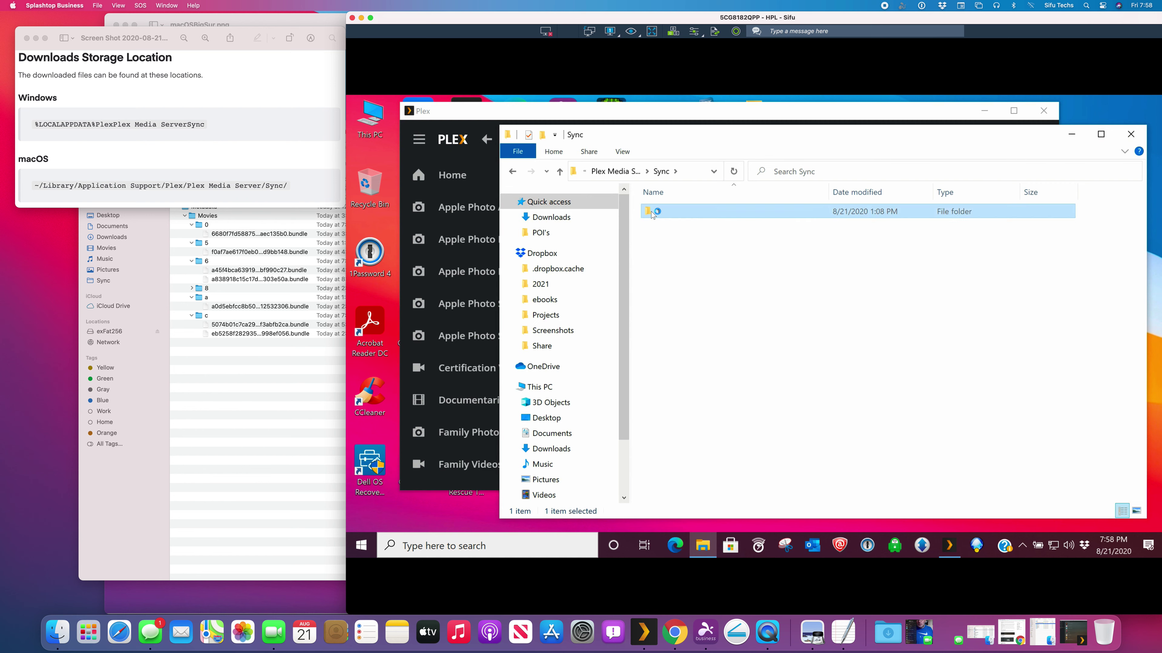
left_click_drag(667, 276, 649, 226)
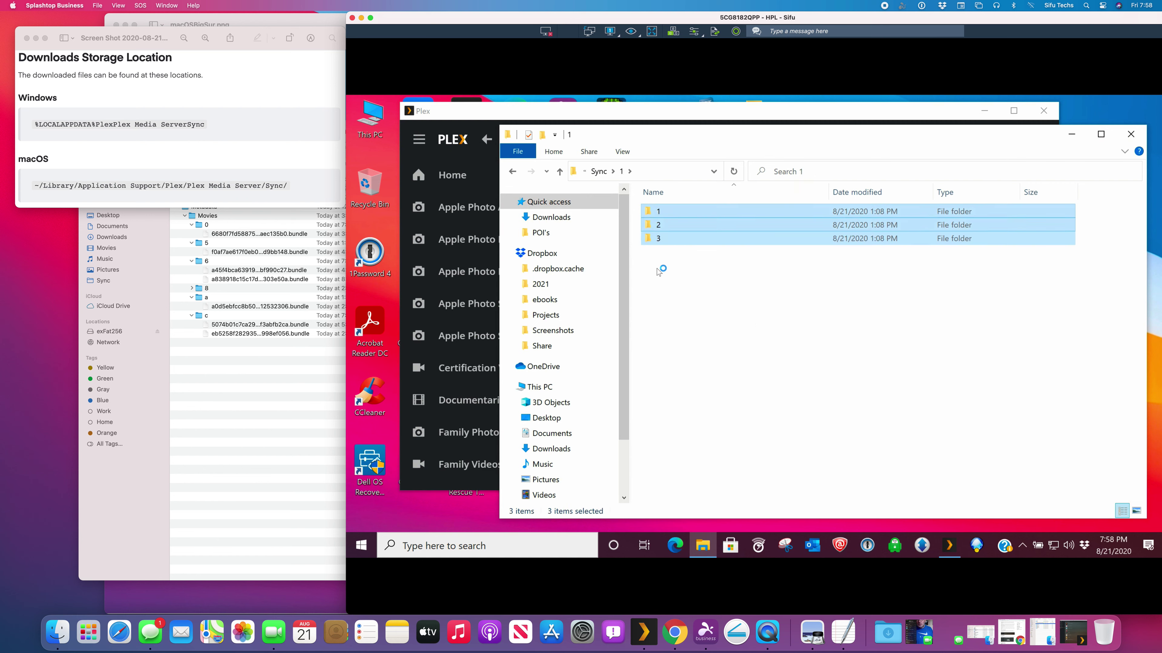
left_click(673, 282)
double_click(651, 212)
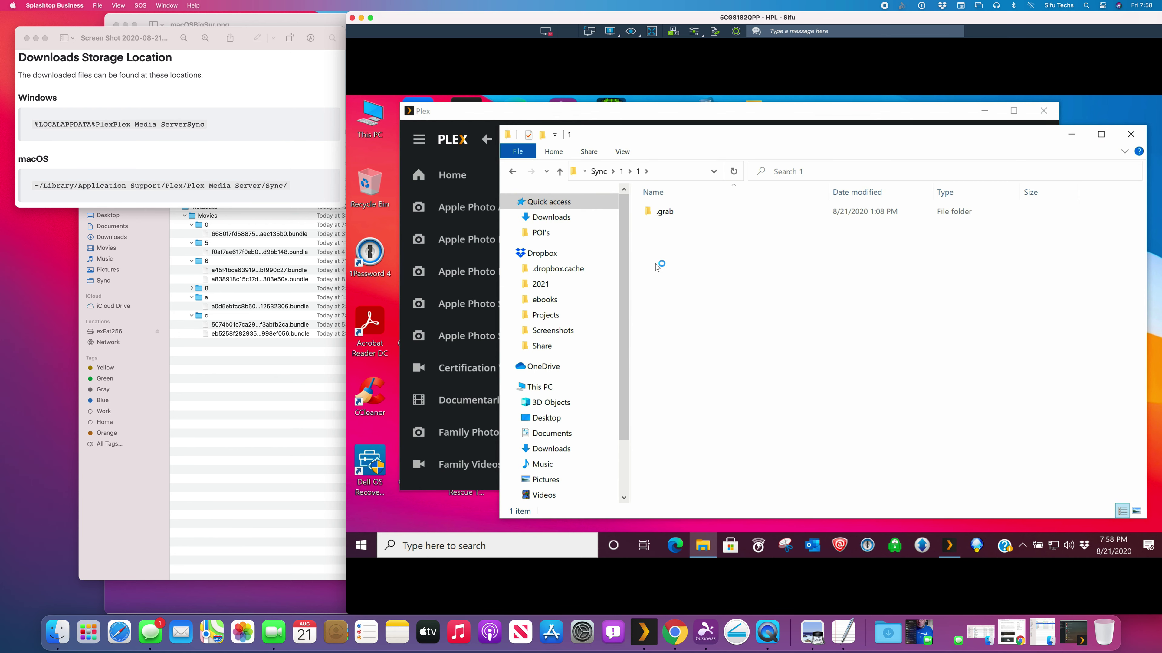
Place the file window below the Plex download entry, return to the Sync\1 folder and open subfolder 2.
left_click_drag(1000, 129, 883, 173)
left_click_drag(875, 221, 922, 263)
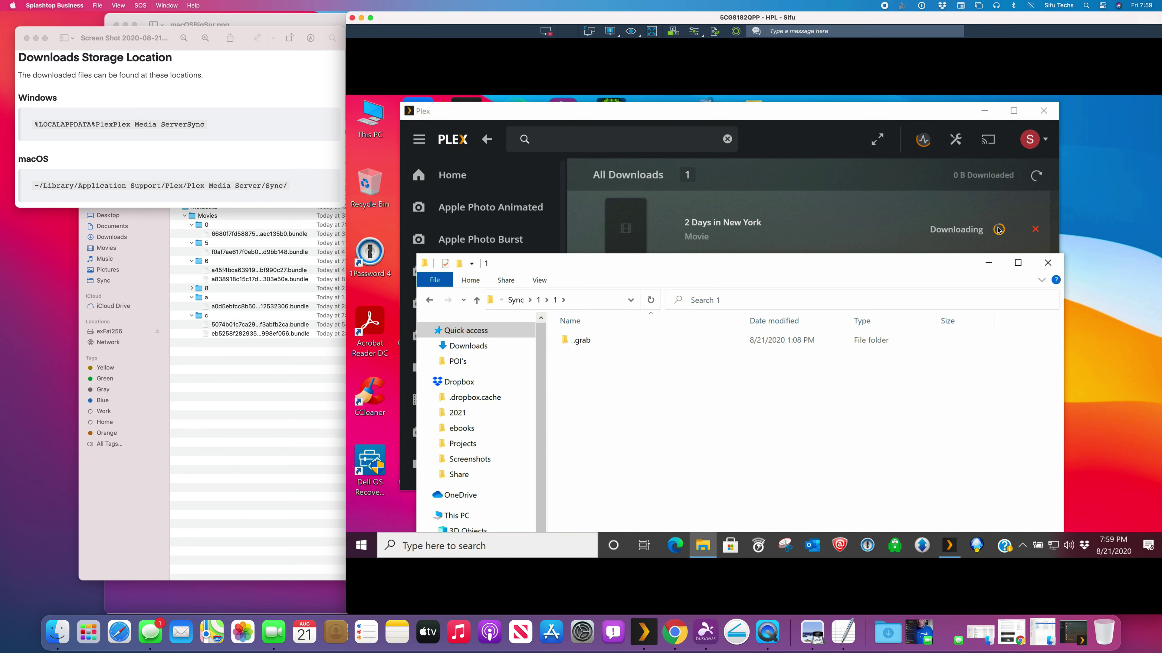
left_click(539, 300)
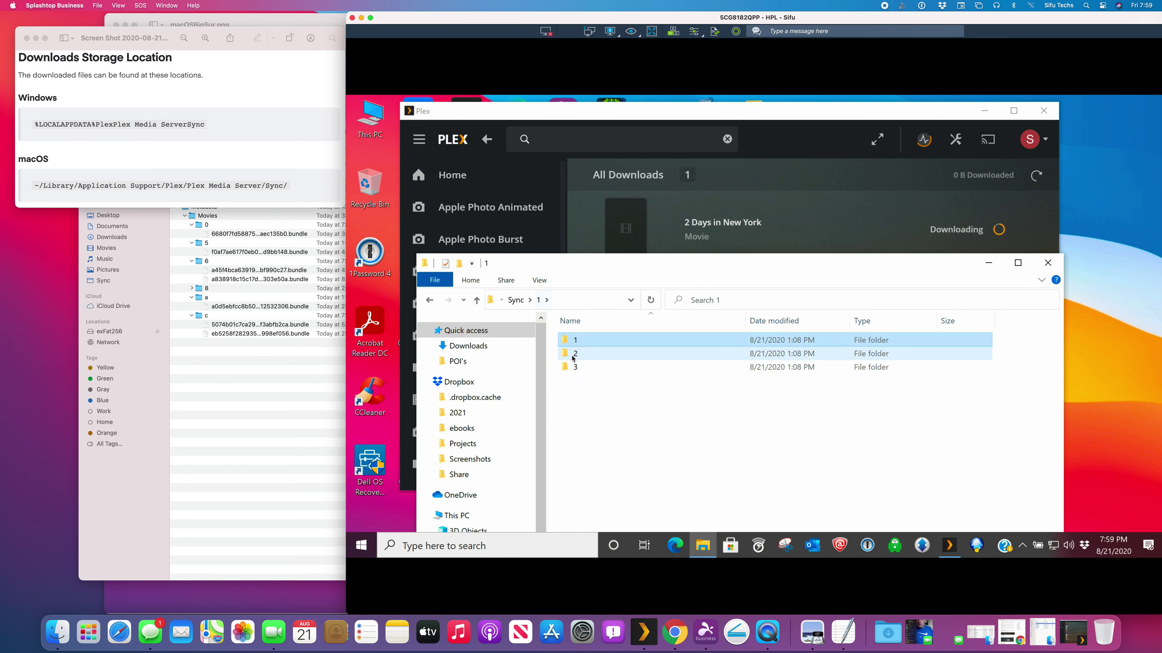
double_click(574, 354)
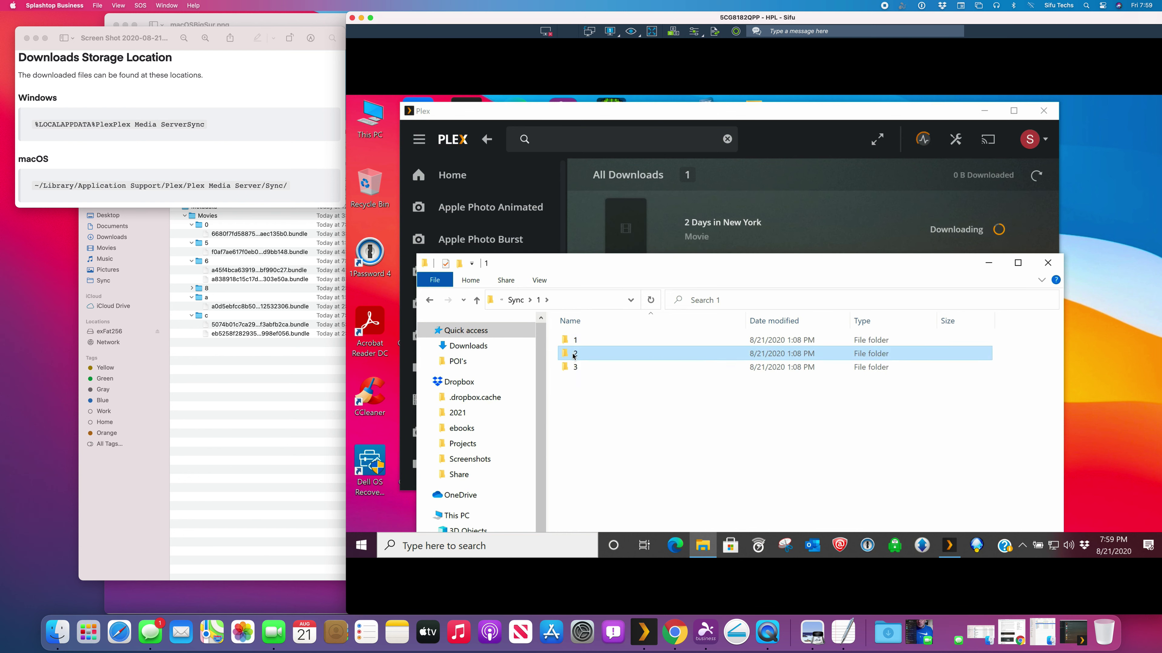
Return to the Sync\1 folder, look inside subfolder 3, go back, and bring the storage location screenshot to the front.
left_click(538, 300)
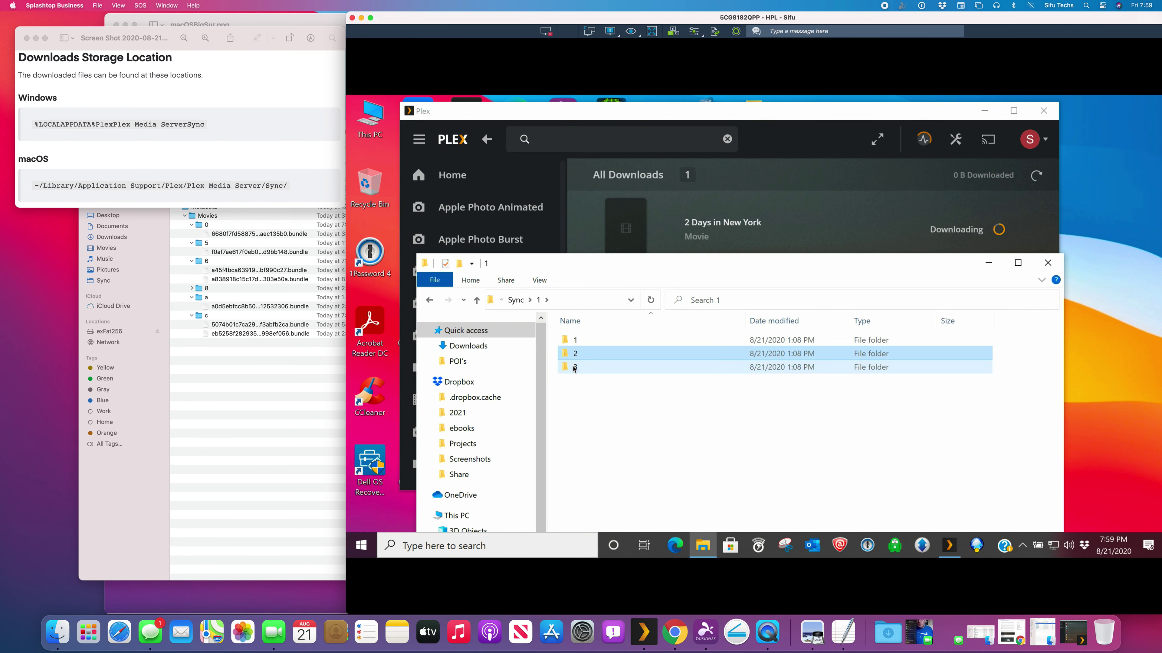
double_click(574, 368)
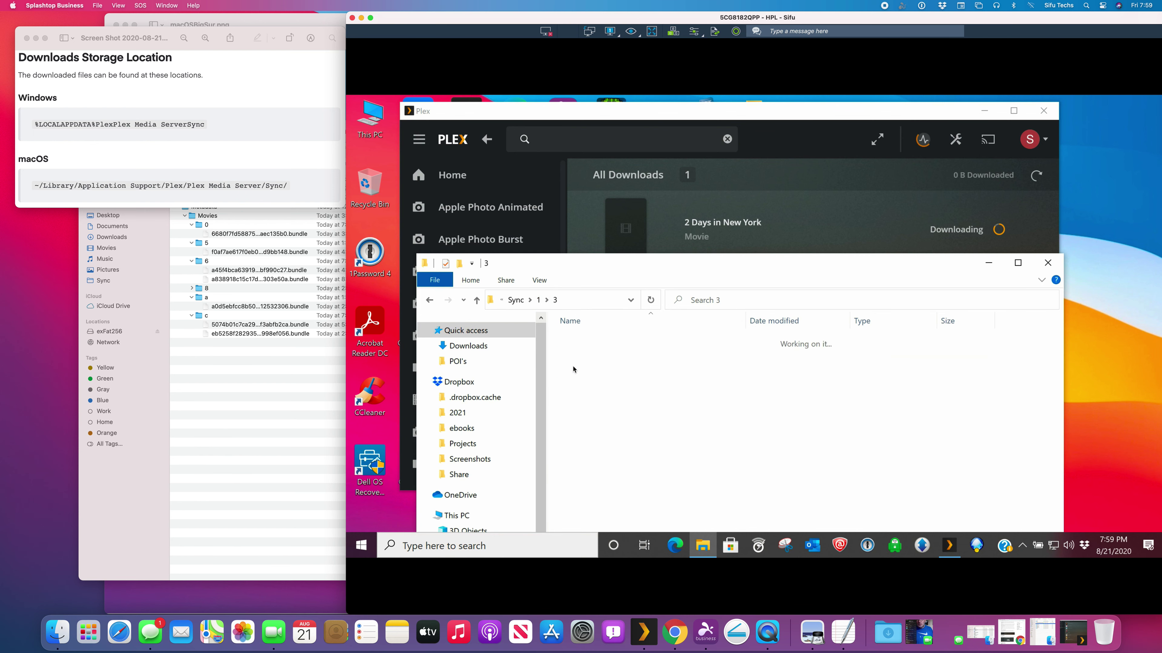
left_click(538, 300)
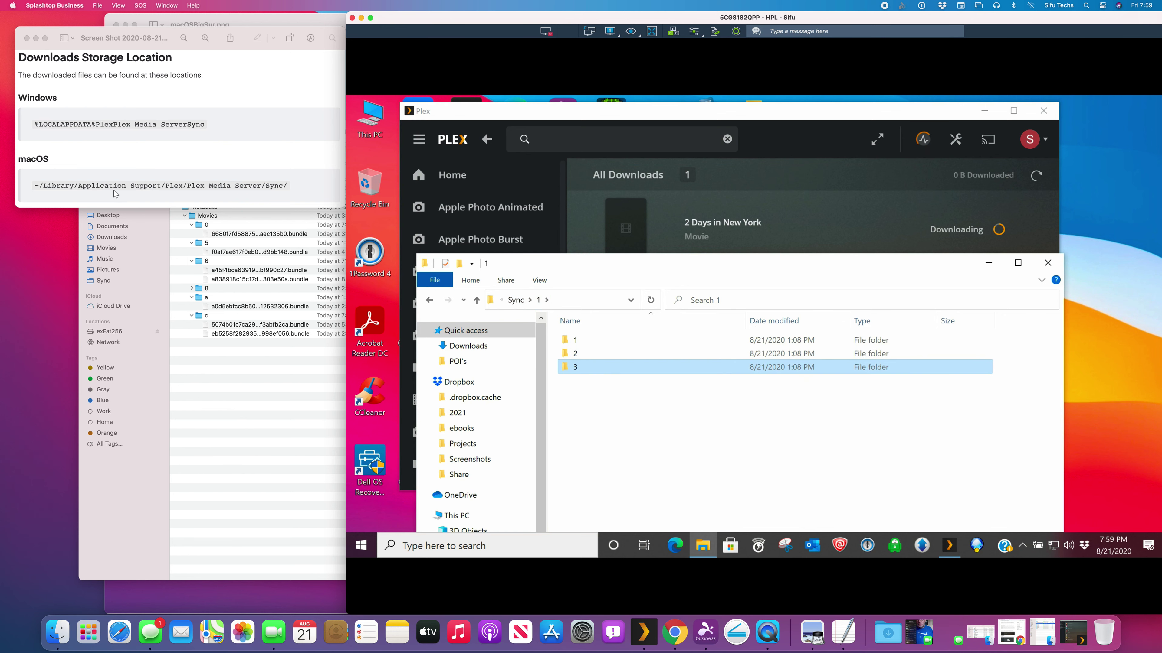
left_click(99, 188)
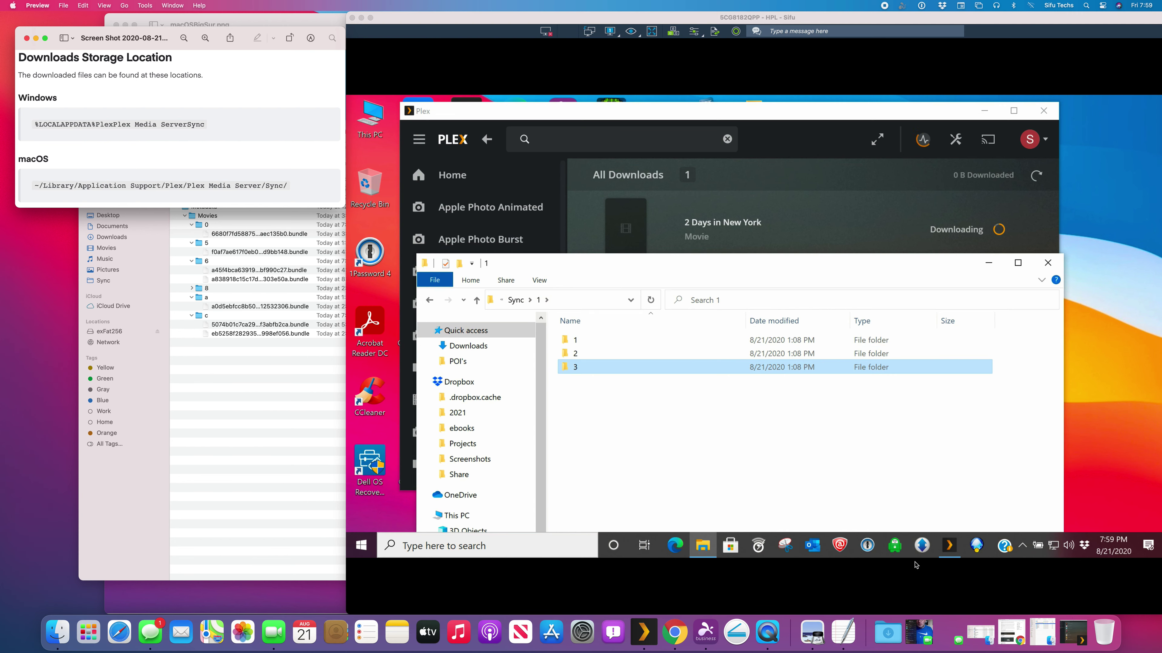
Restore the Chrome window and highlight the Windows and macOS paths under Downloads Storage Location in the offline access support article.
left_click(1013, 636)
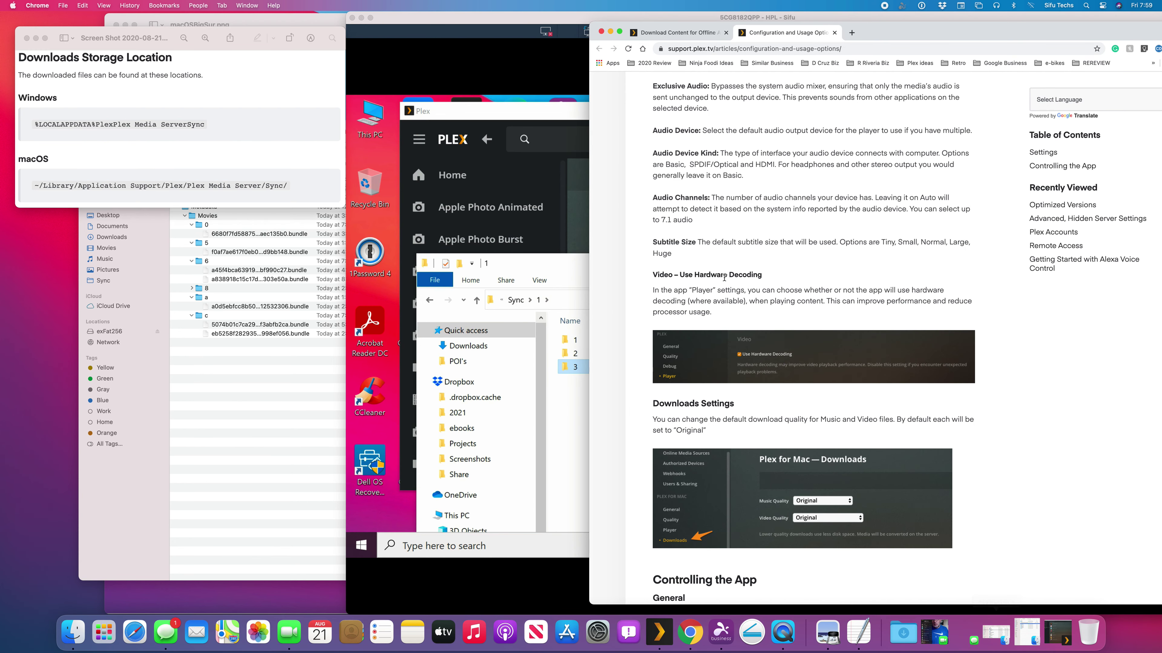
left_click(688, 35)
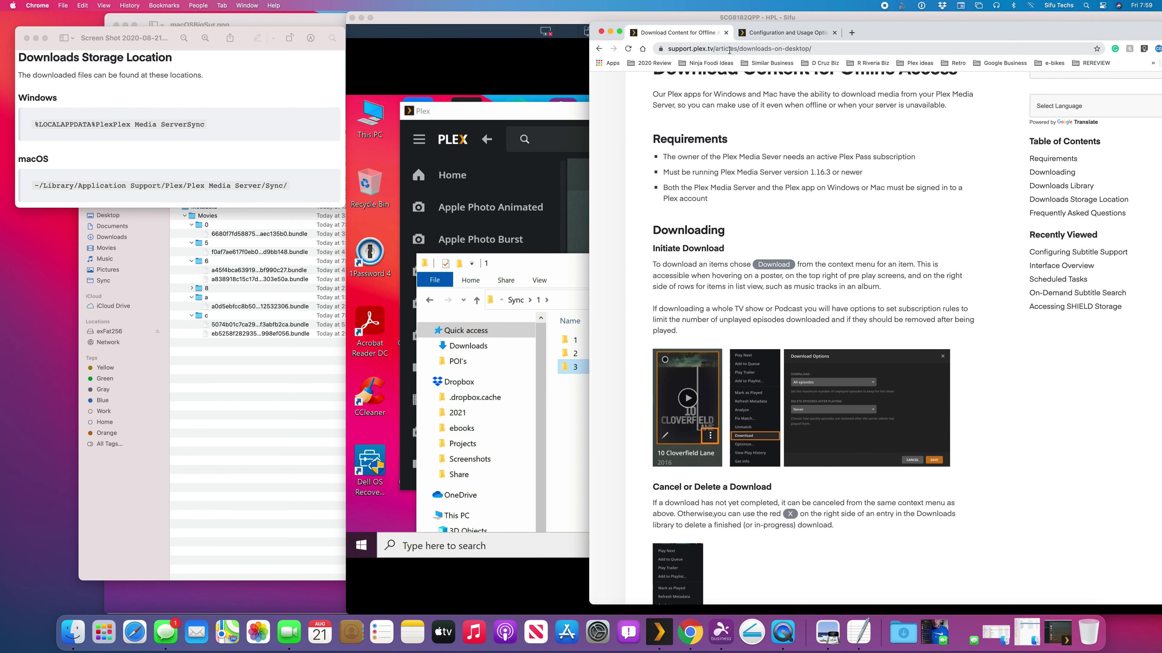
scroll(862, 351, "down", 10)
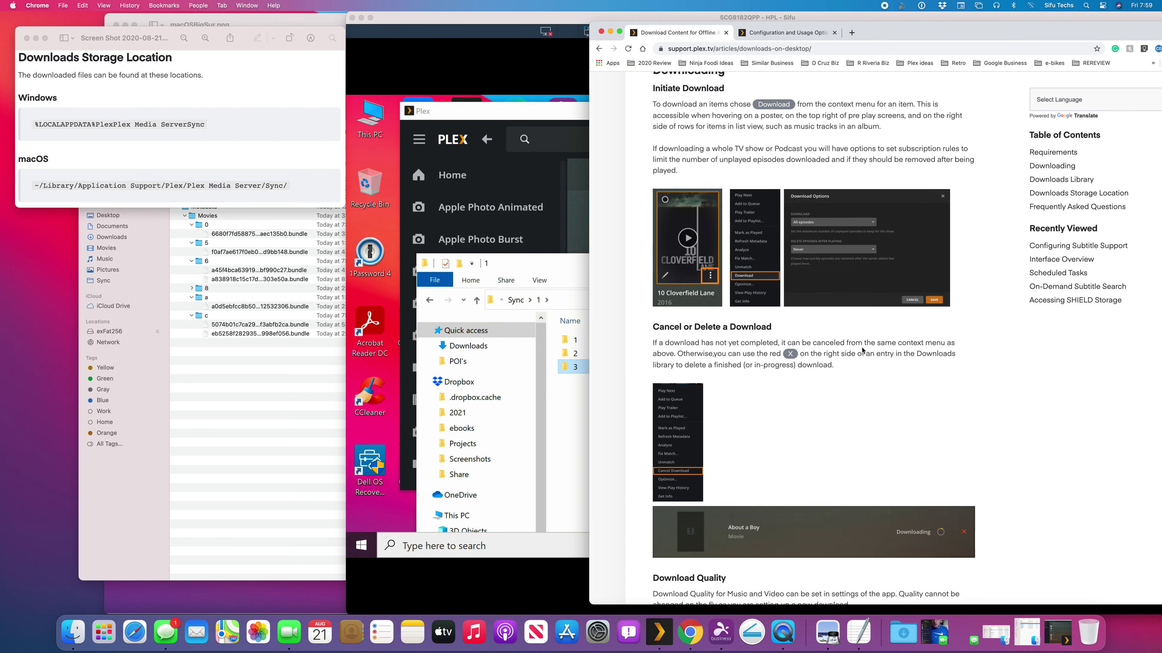
scroll(861, 350, "down", 10)
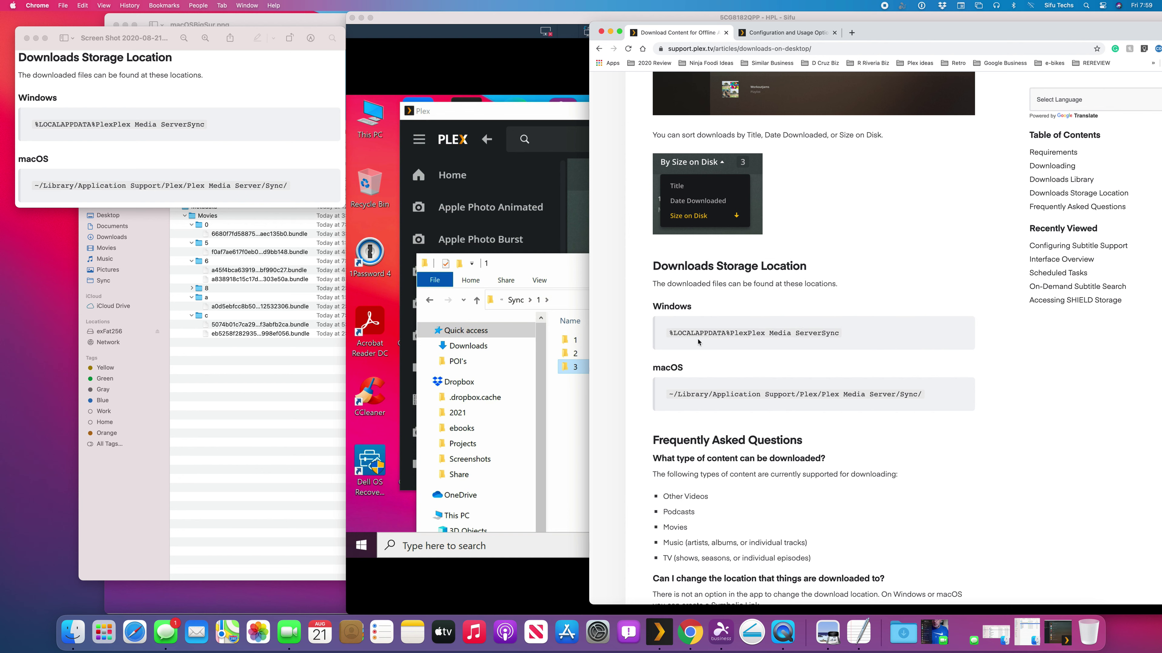
left_click_drag(669, 332, 839, 336)
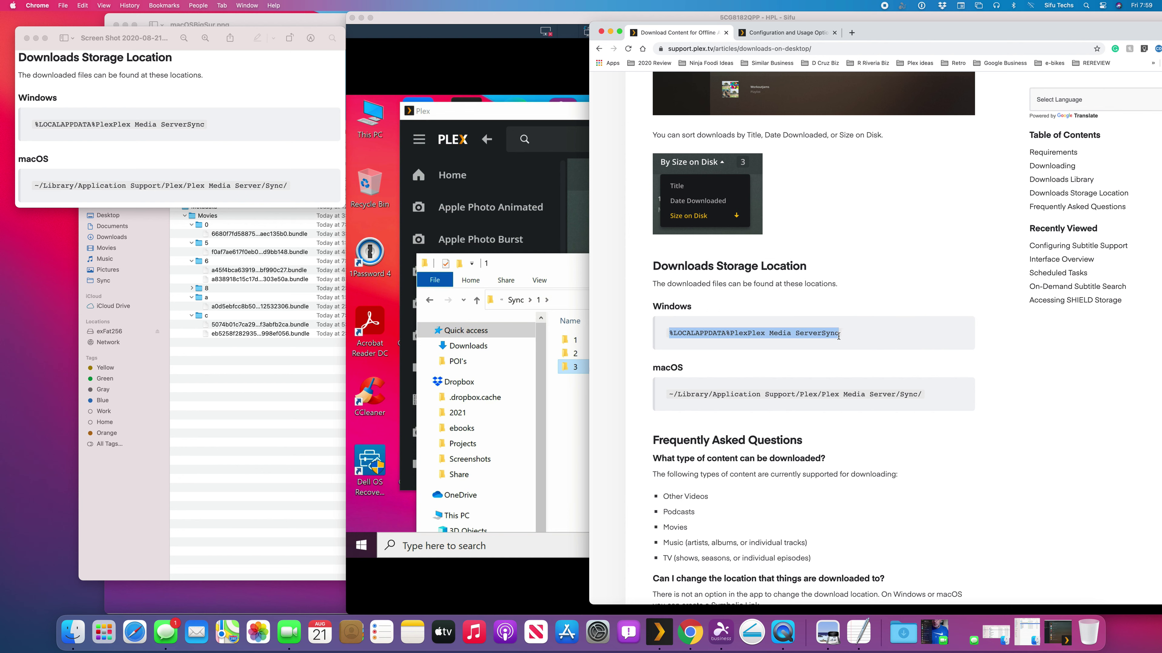
left_click_drag(668, 394, 924, 398)
Highlight the last modified date at the end of the support article and check it against today's date in Notification Center.
scroll(793, 408, "down", 8)
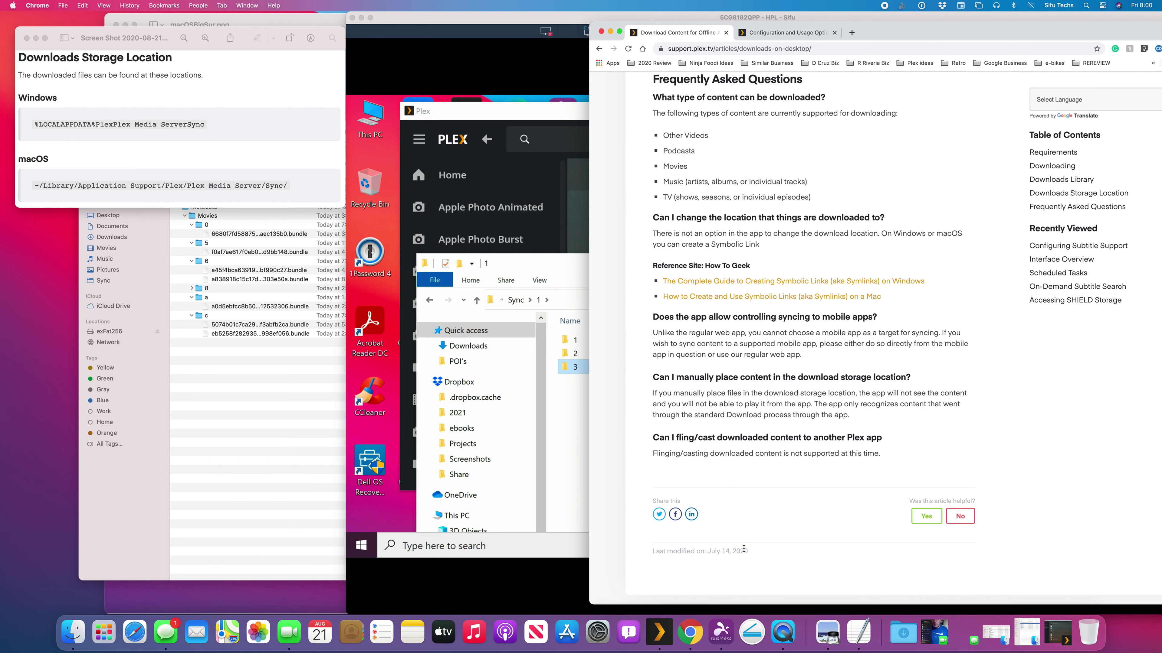
left_click_drag(749, 554, 708, 552)
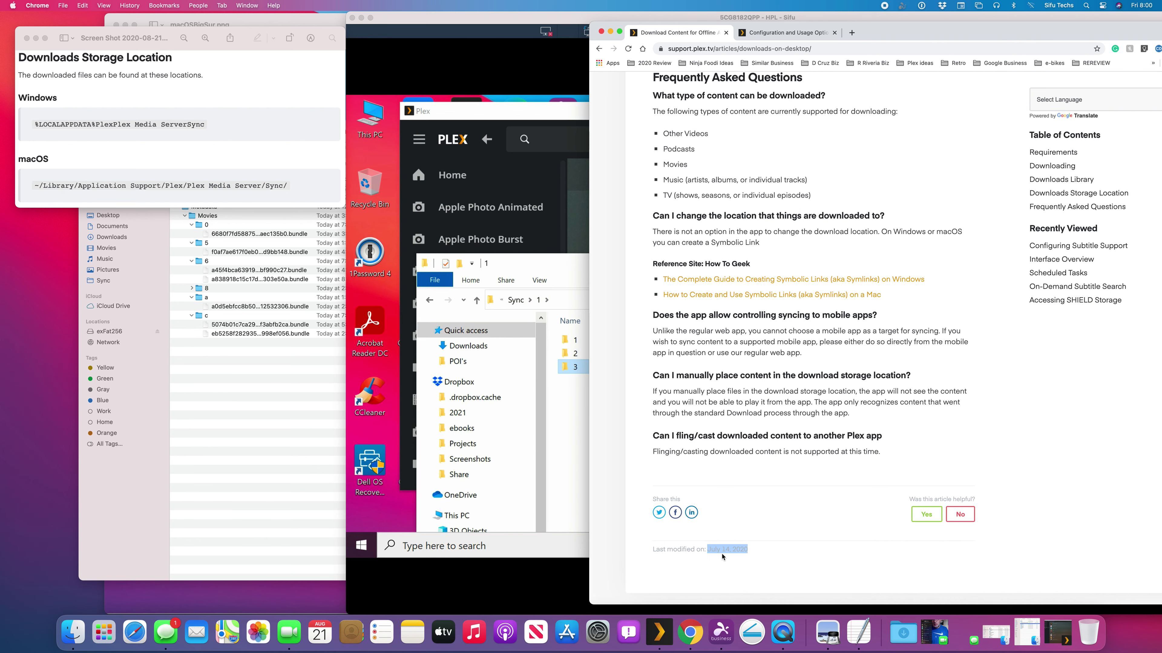
left_click(1148, 6)
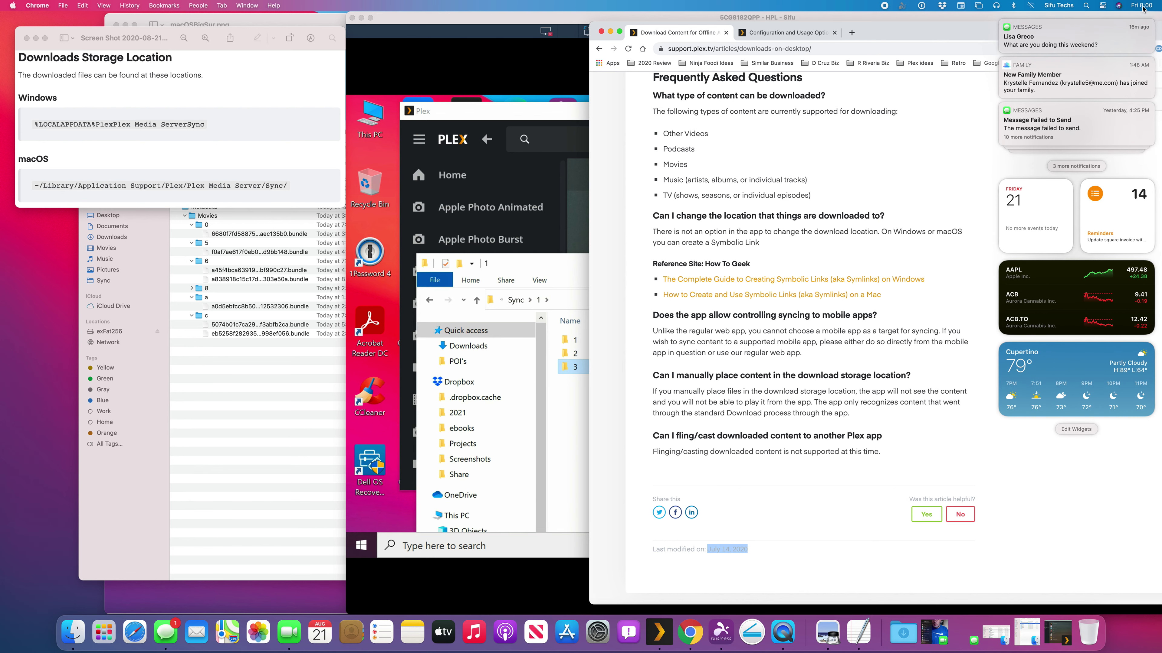
left_click(1142, 6)
left_click(1142, 6)
left_click(1142, 6)
left_click(1142, 7)
left_click(1142, 7)
left_click(1142, 6)
left_click(1142, 6)
scroll(742, 549, "down", 1)
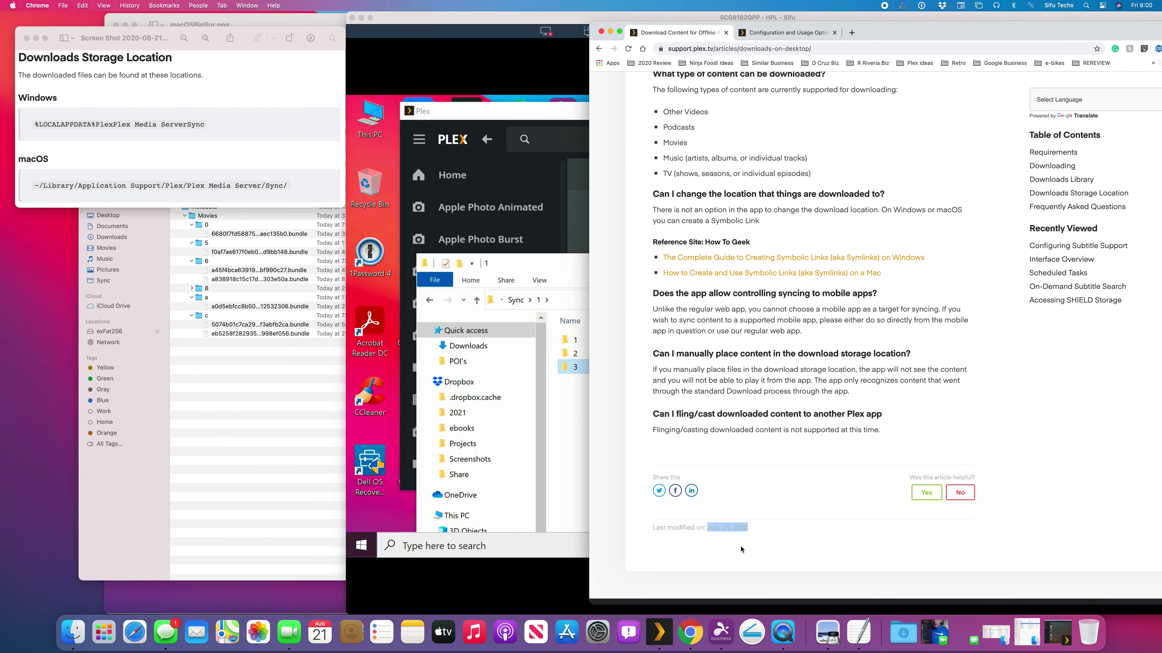
left_click(757, 529)
Bring the storage location screenshot to the front and minimize the Chrome and remote Windows session windows.
left_click(97, 125)
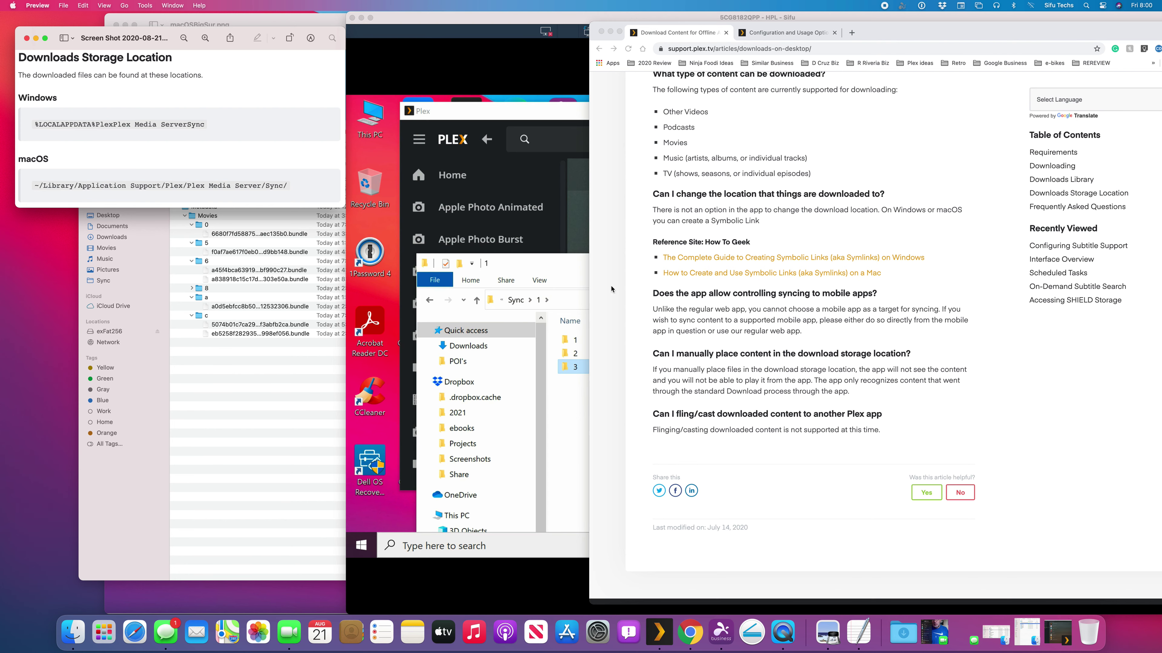
left_click(611, 32)
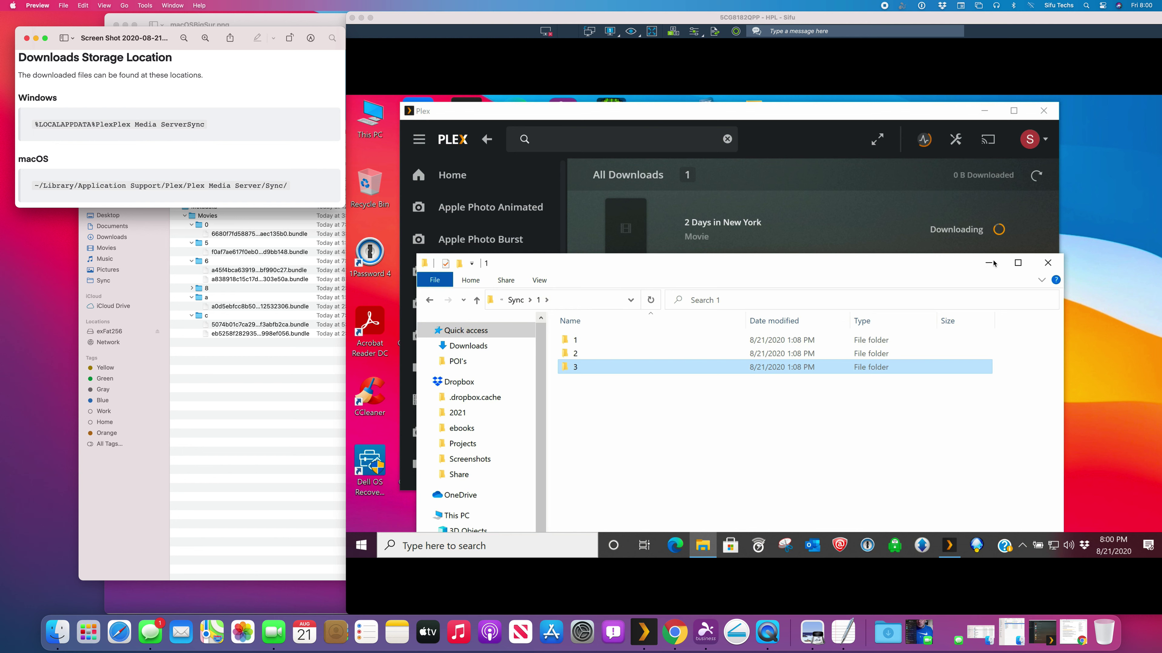
left_click(362, 18)
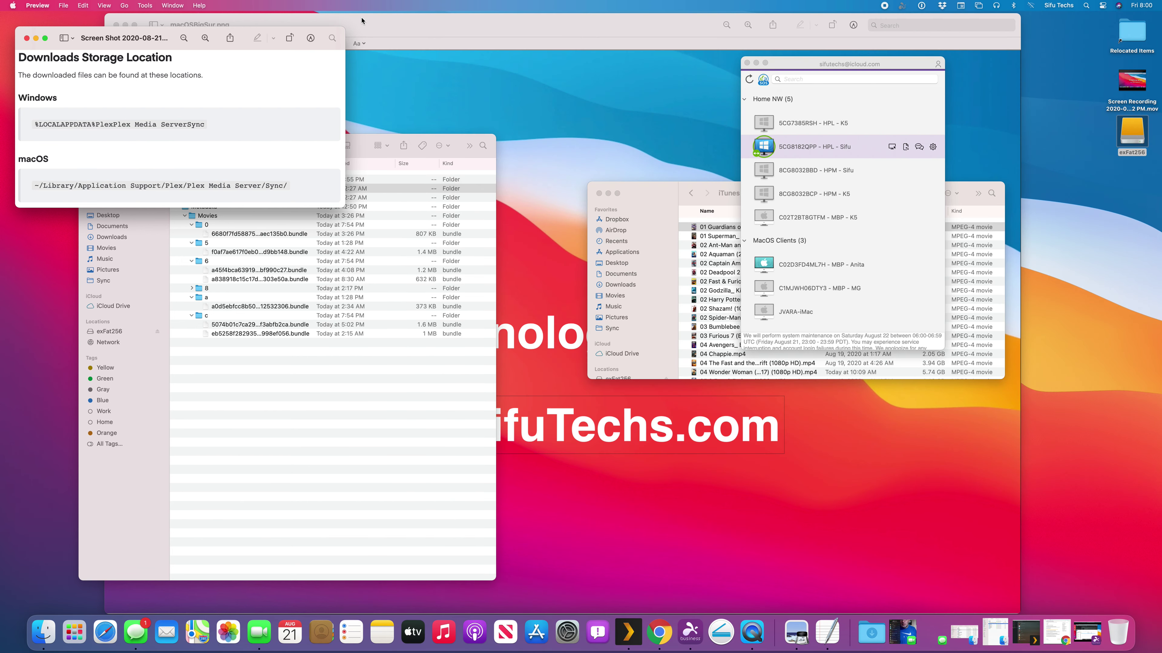